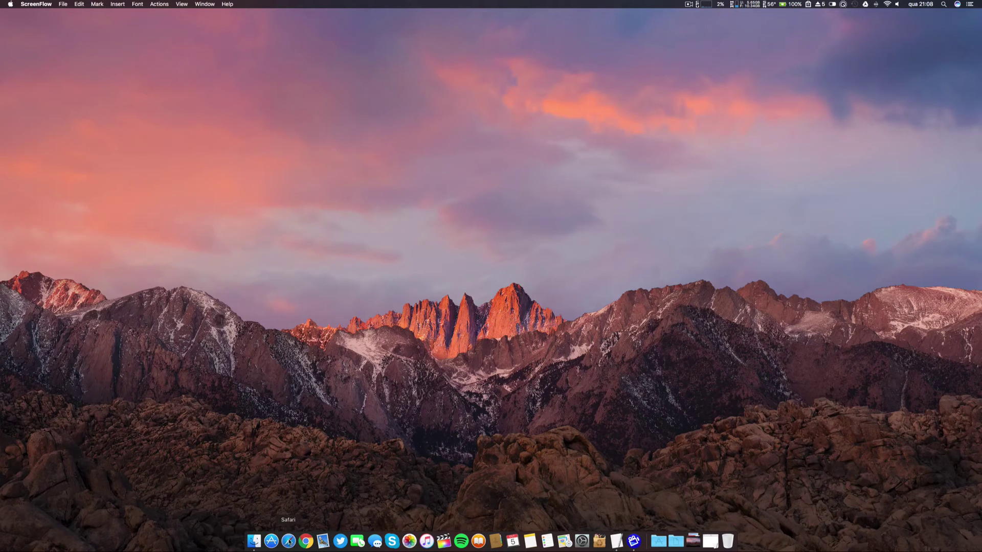
- Launch Safari and load MacRumors, Cult of Mac and 9to5Mac from the bookmarks, one per tab
{"action": "left_click", "coordinate": [289, 541]}
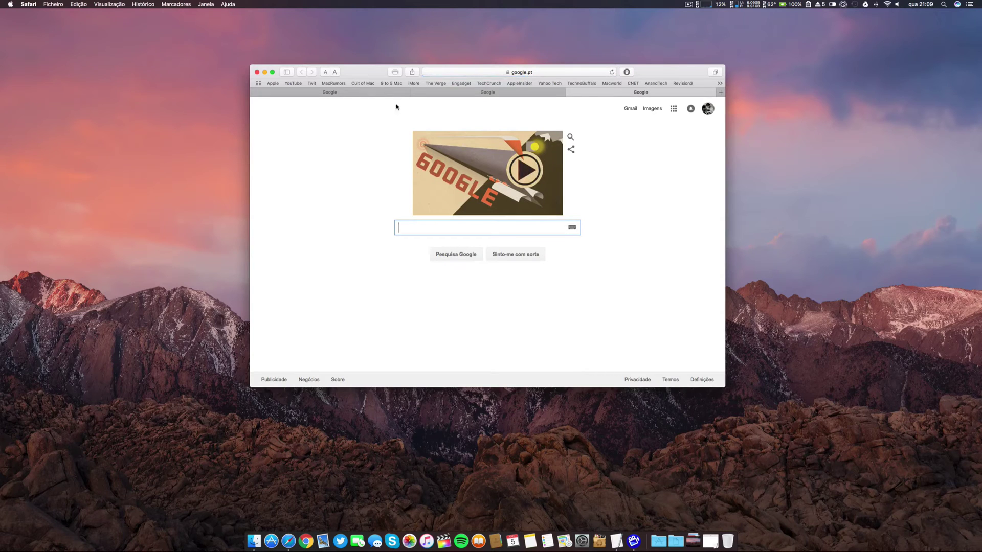
{"action": "left_click", "coordinate": [329, 94]}
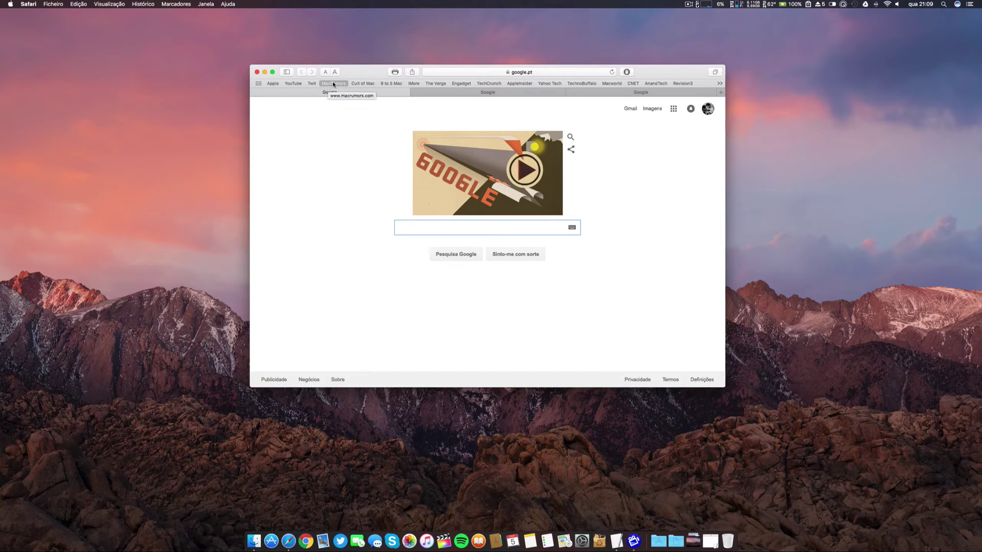
{"action": "left_click", "coordinate": [332, 84]}
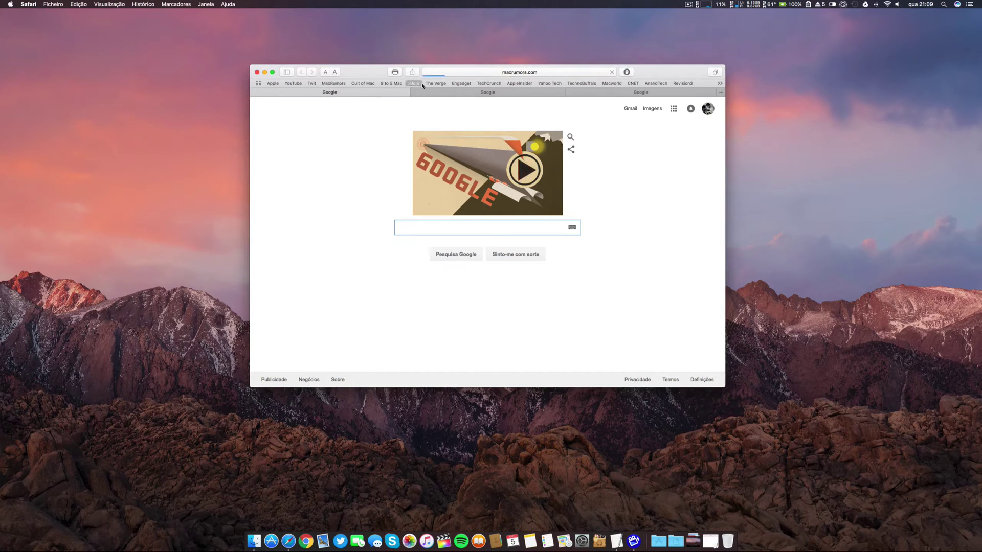
{"action": "left_click", "coordinate": [458, 92]}
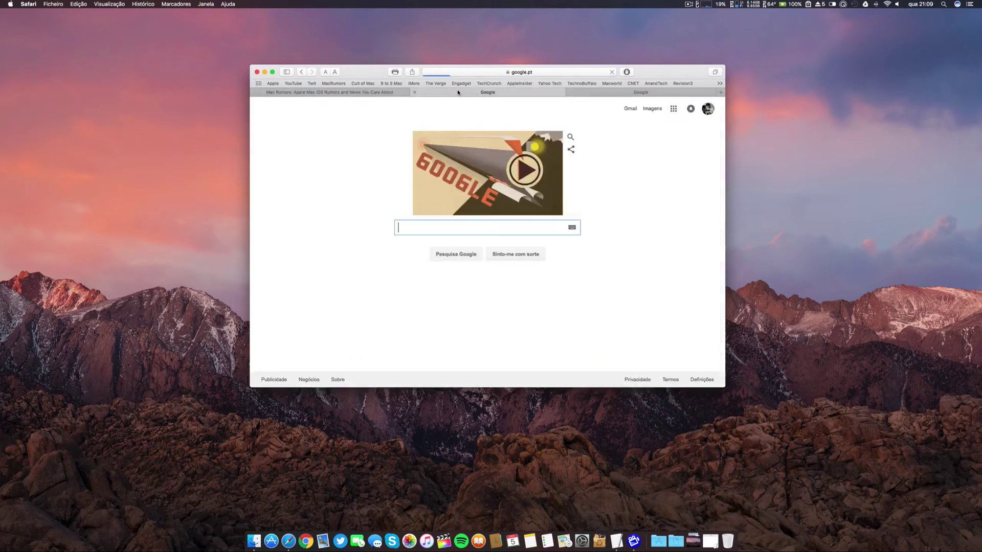
{"action": "left_click", "coordinate": [362, 83]}
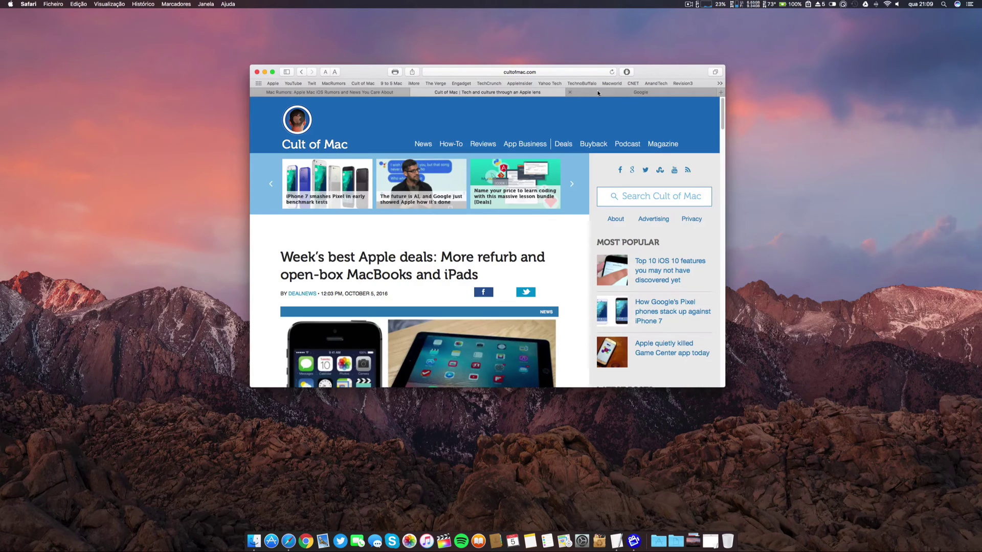
{"action": "left_click", "coordinate": [596, 93]}
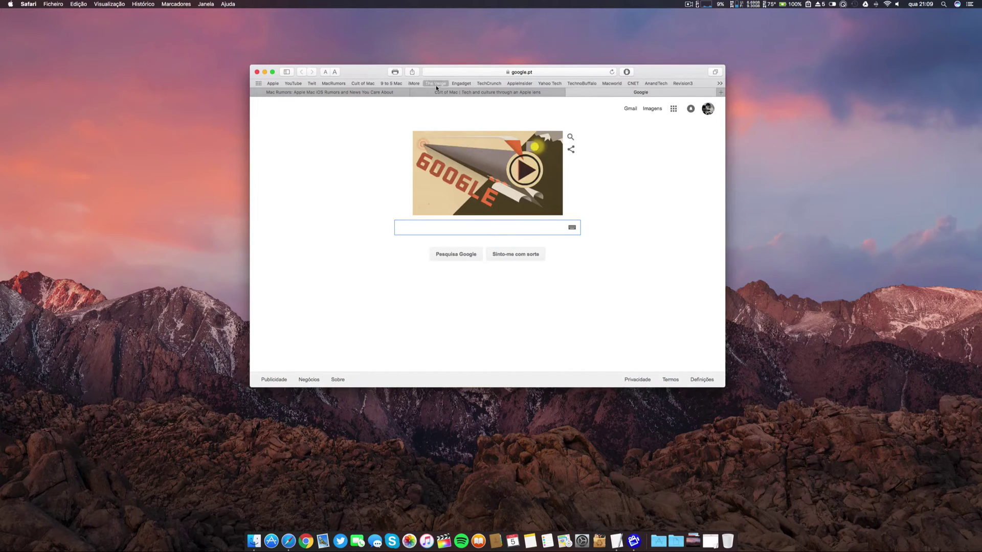
{"action": "left_click", "coordinate": [392, 83]}
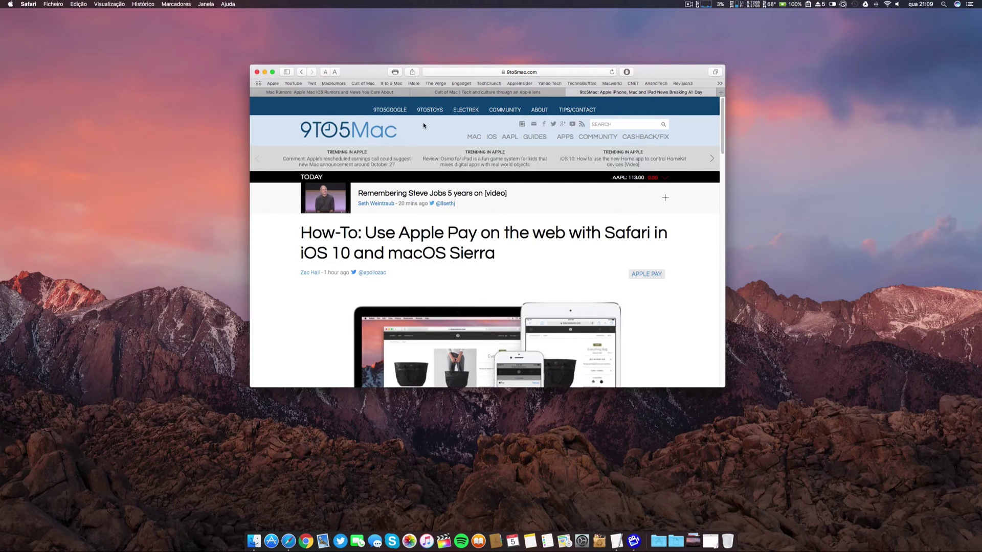
- Close the 9to5Mac tab, then restore it with Shift+Command+T
{"action": "left_click", "coordinate": [571, 93]}
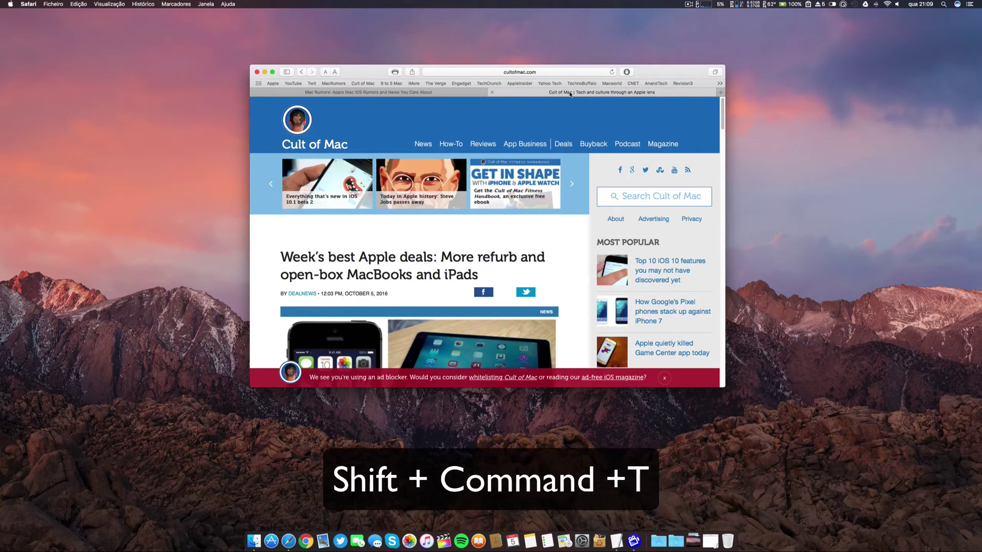
{"action": "key", "text": "super+shift+t"}
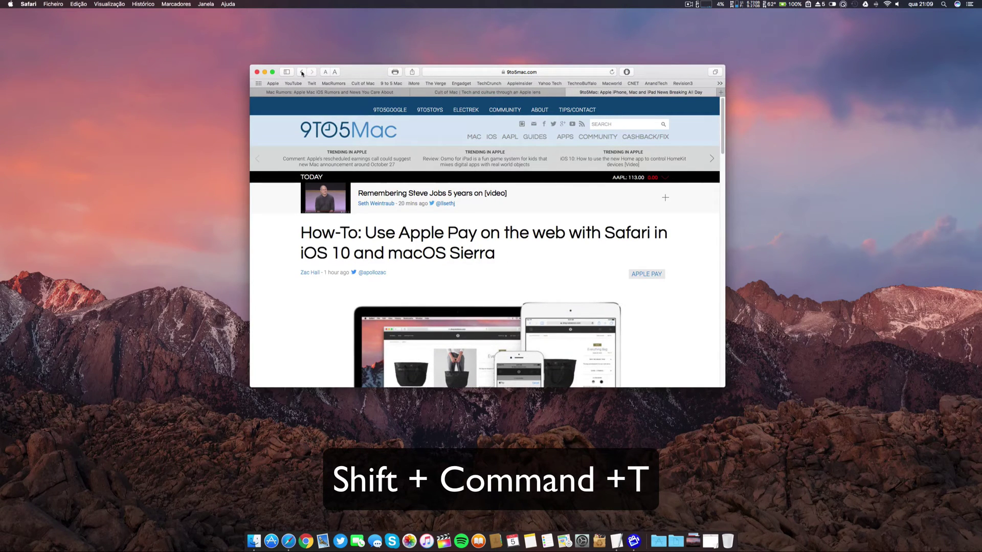
- Close the Safari window, reopen it with Shift+Command+T, and check the MacRumors, Cult of Mac and 9to5Mac tabs
{"action": "left_click", "coordinate": [257, 72]}
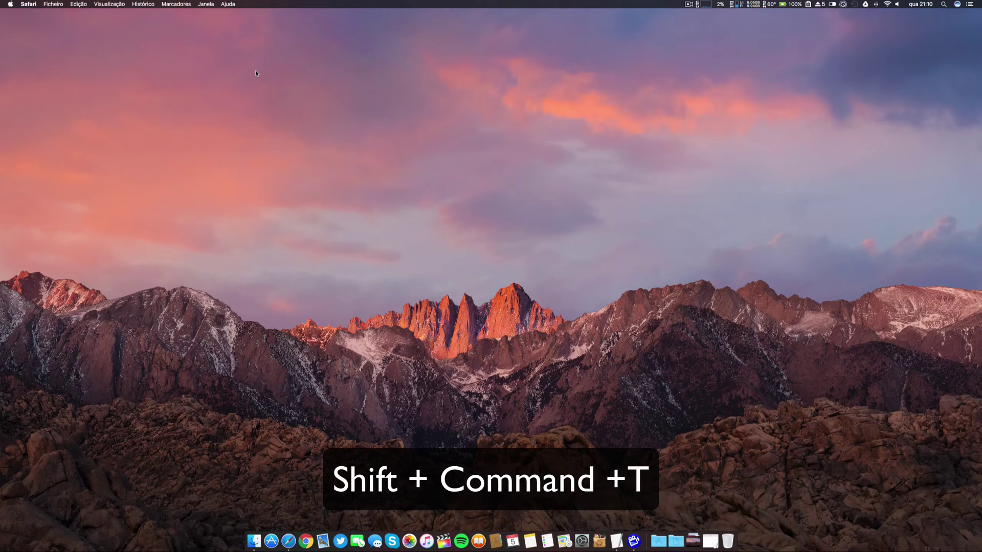
{"action": "key", "text": "shift+super+t"}
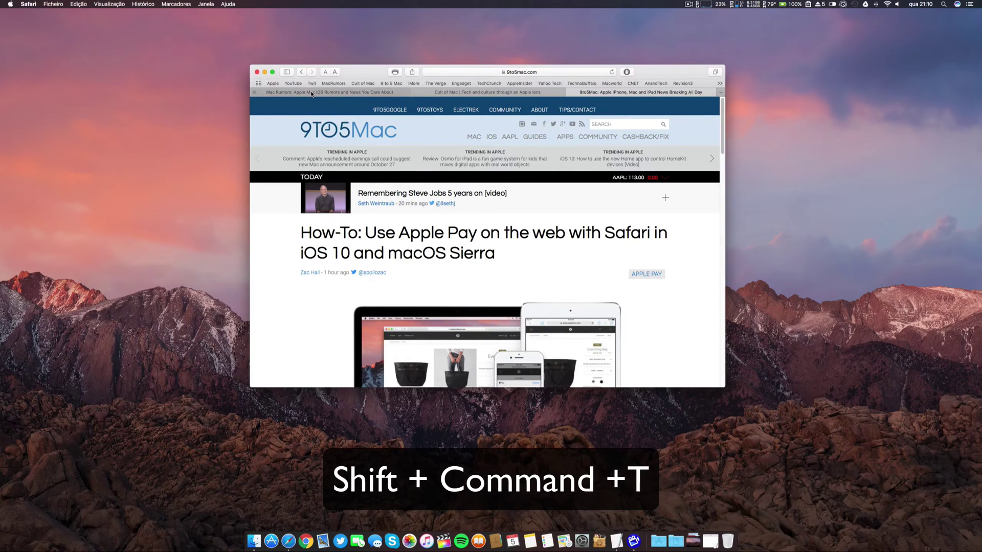
{"action": "left_click", "coordinate": [328, 93]}
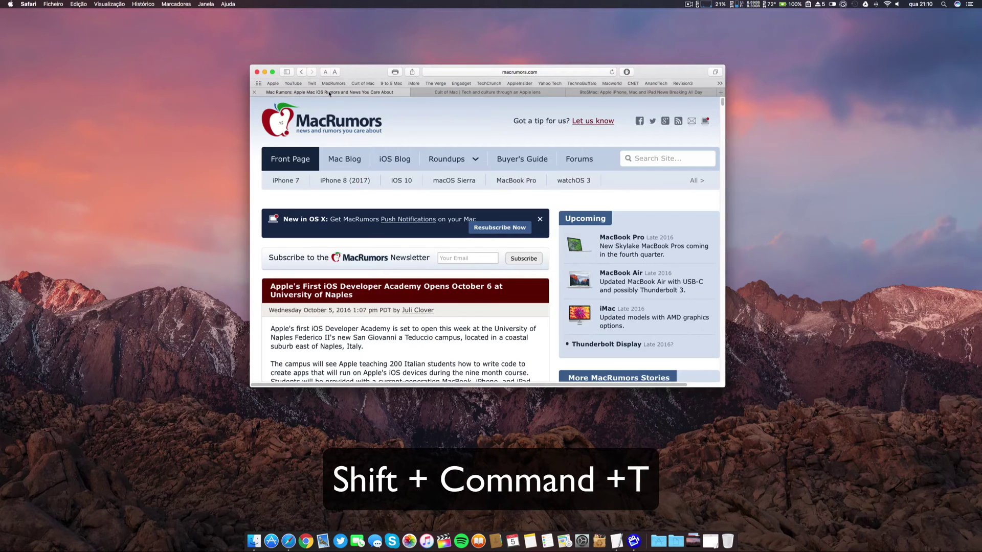
{"action": "left_click", "coordinate": [441, 93]}
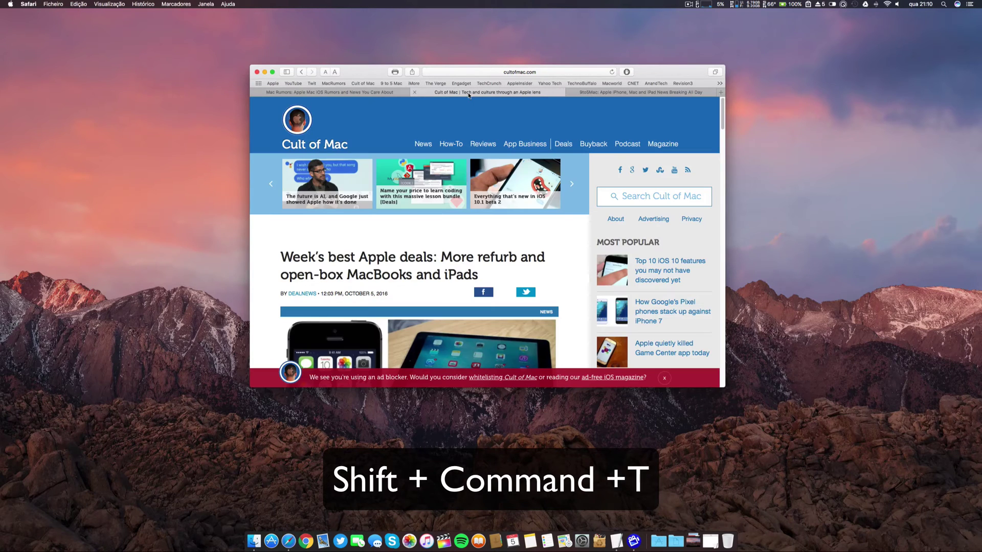
{"action": "left_click", "coordinate": [597, 94]}
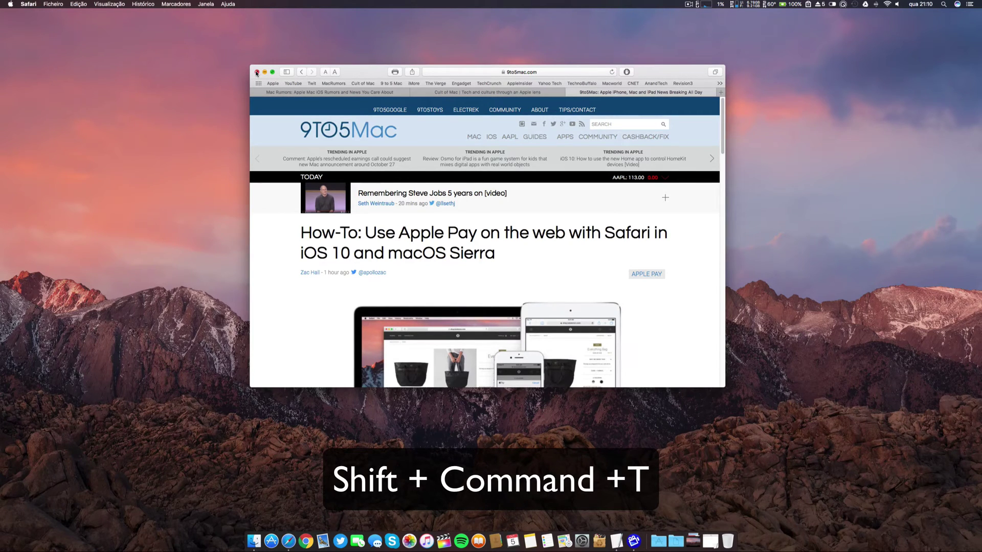
- Load YouTube in the third tab and open 'O meu canal' from the side menu to browse the channel
{"action": "left_click", "coordinate": [292, 84]}
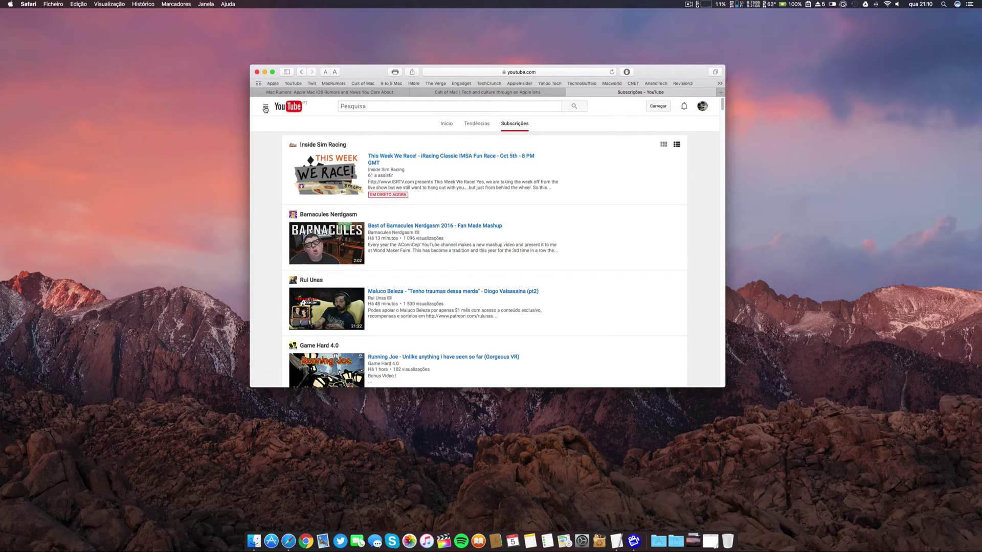
{"action": "left_click", "coordinate": [265, 108]}
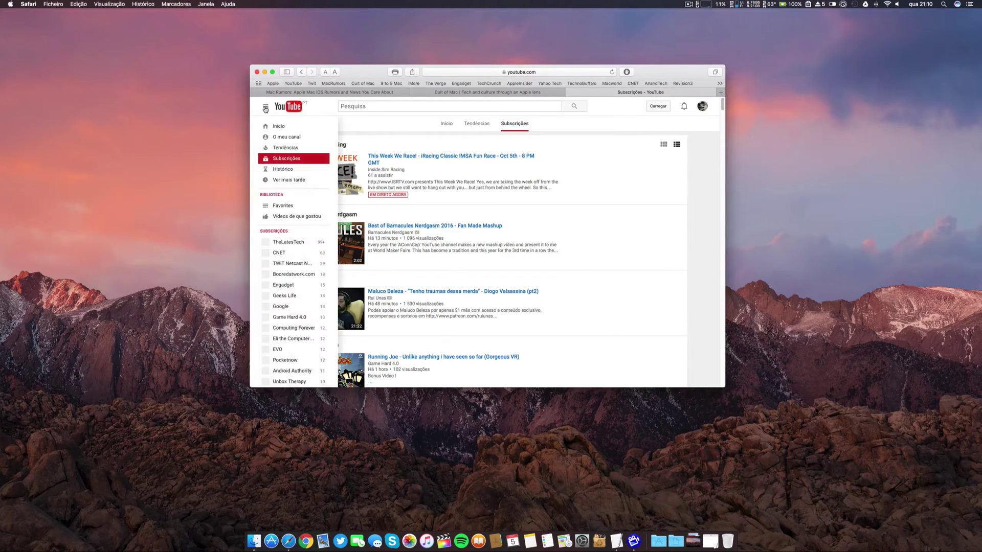
{"action": "left_click", "coordinate": [276, 137]}
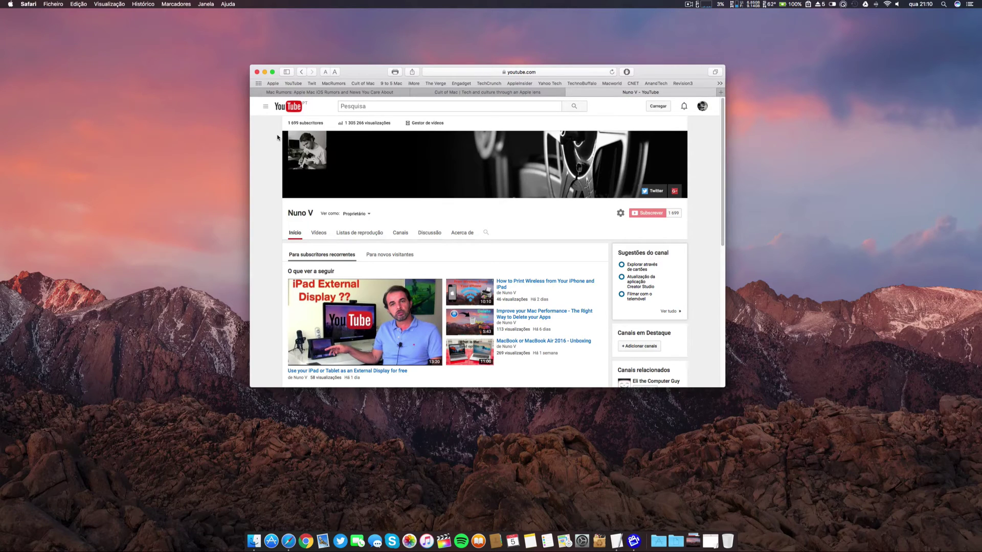
{"action": "scroll", "coordinate": [278, 137], "scroll_direction": "down", "scroll_amount": 5}
{"action": "scroll", "coordinate": [331, 186], "scroll_direction": "up", "scroll_amount": 3}
{"action": "scroll", "coordinate": [331, 186], "scroll_direction": "down", "scroll_amount": 2}
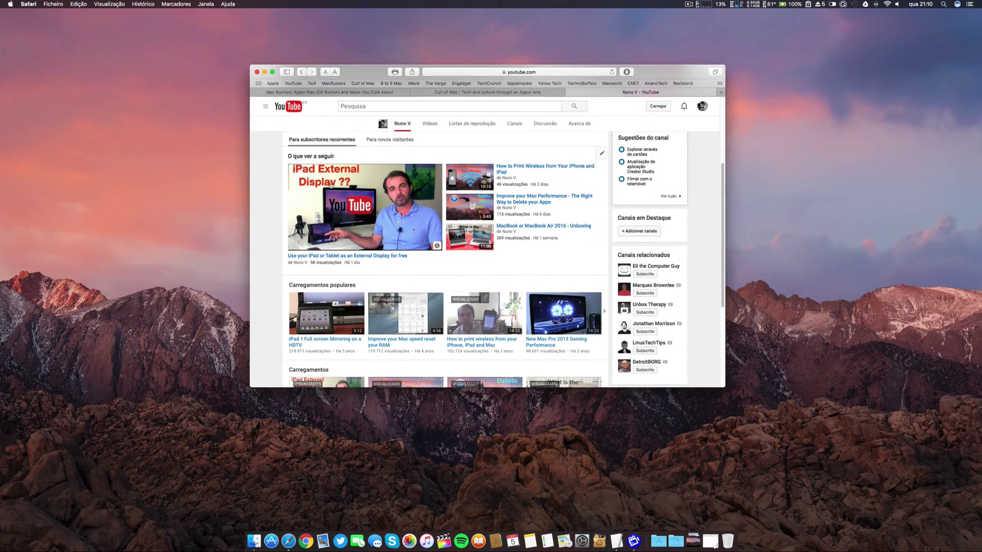
- Play 'Use your iPad or Tablet as an External Display for free' in theater mode and bring up Safari's video menu
{"action": "left_click", "coordinate": [348, 202]}
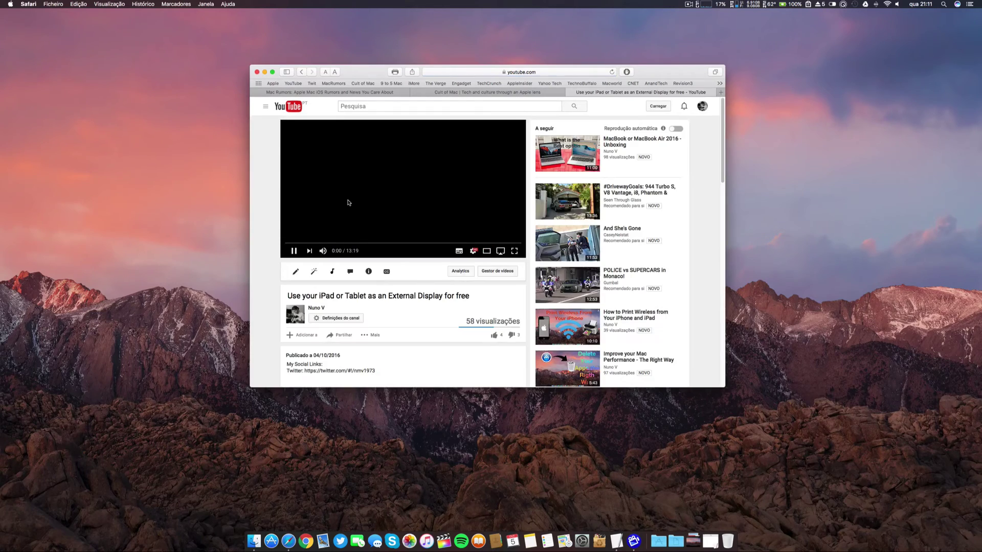
{"action": "left_click", "coordinate": [487, 251]}
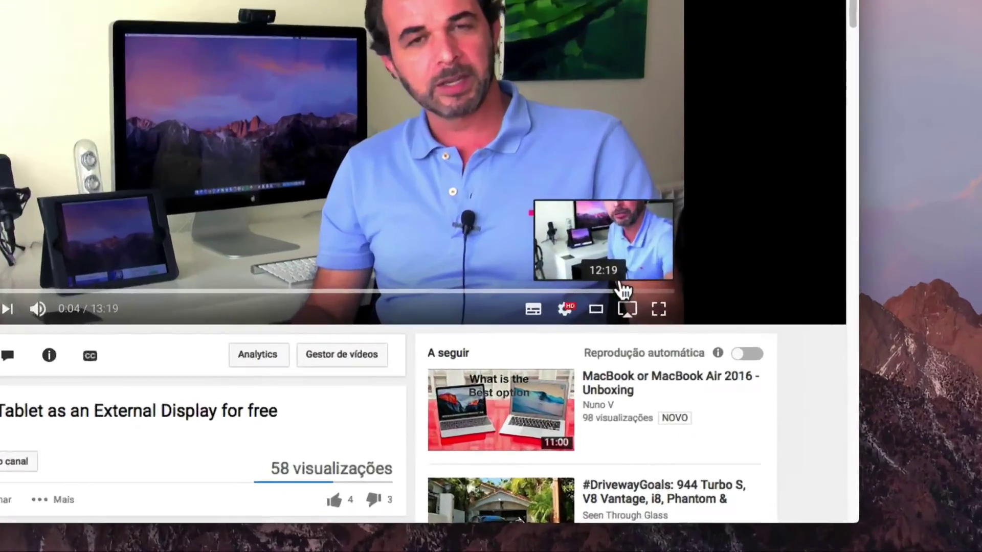
{"action": "scroll", "coordinate": [619, 284], "scroll_direction": "down", "scroll_amount": 5}
{"action": "scroll", "coordinate": [620, 284], "scroll_direction": "up", "scroll_amount": 5}
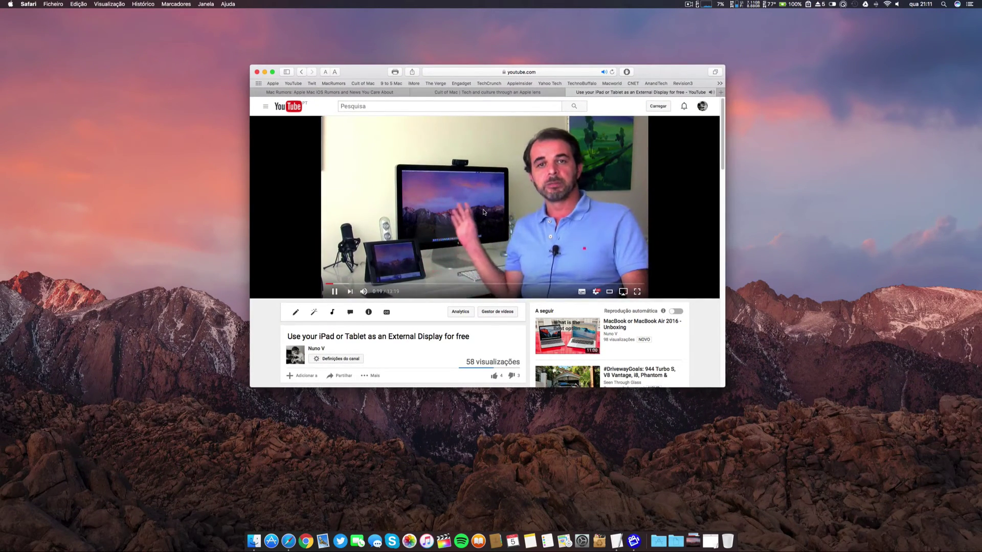
{"action": "right_click", "coordinate": [483, 212]}
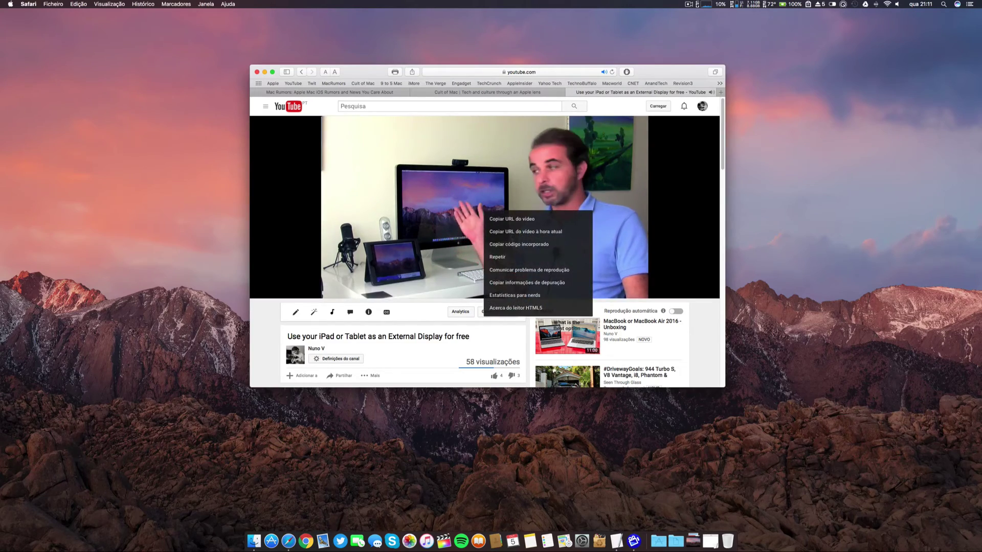
{"action": "right_click", "coordinate": [483, 212]}
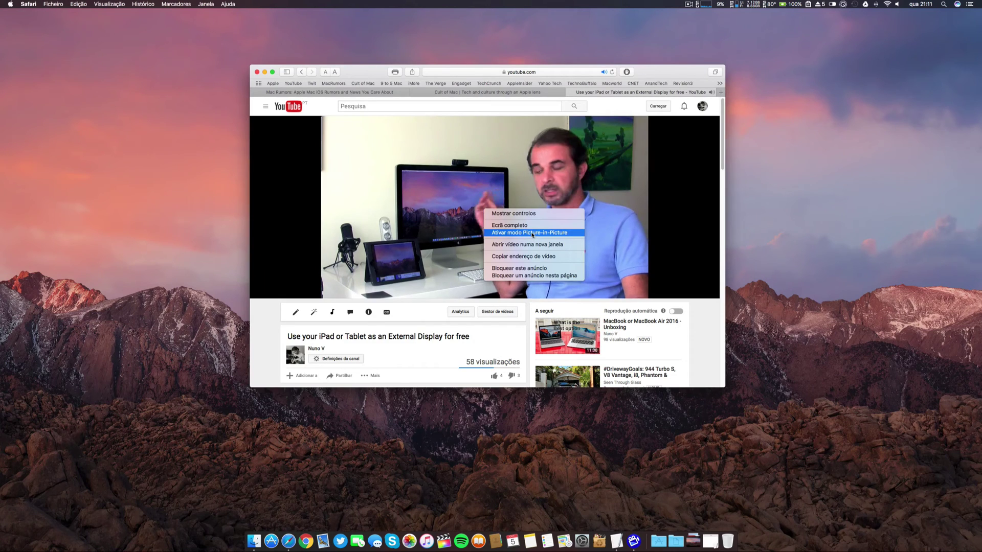
- Pop the video into picture-in-picture, switch to the Cult of Mac tab and make Safari full screen
{"action": "left_click", "coordinate": [532, 232]}
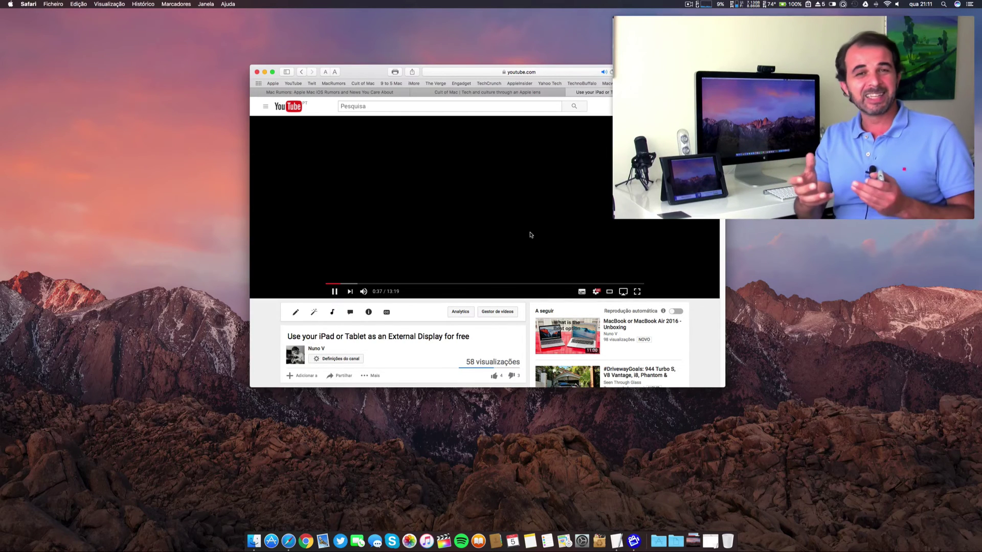
{"action": "left_click_drag", "start_coordinate": [365, 70], "coordinate": [191, 84]}
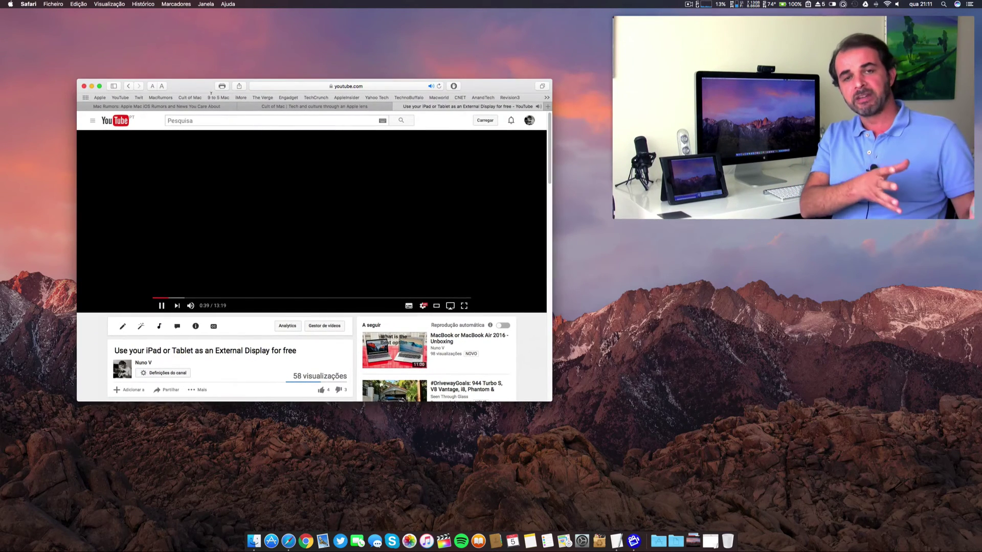
{"action": "left_click", "coordinate": [282, 106]}
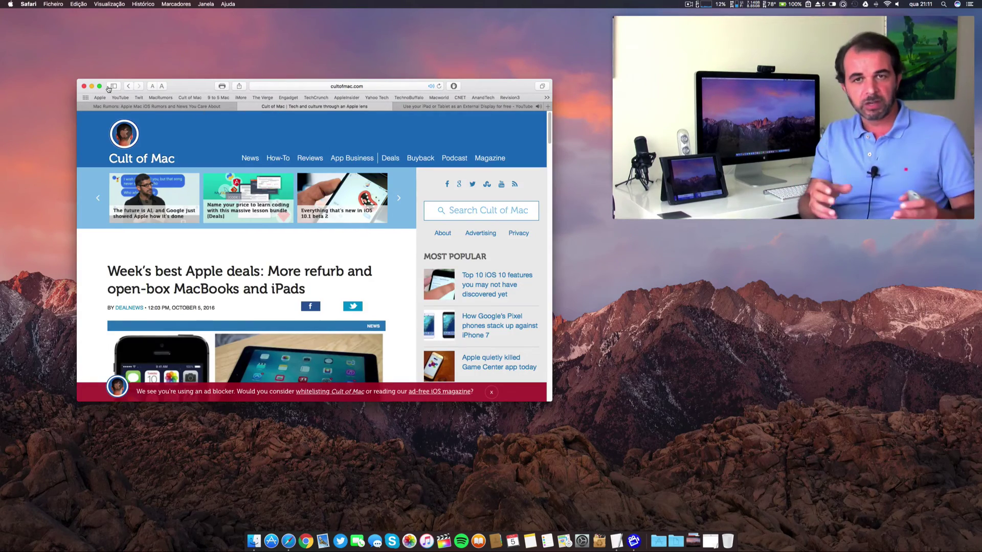
{"action": "left_click", "coordinate": [99, 86]}
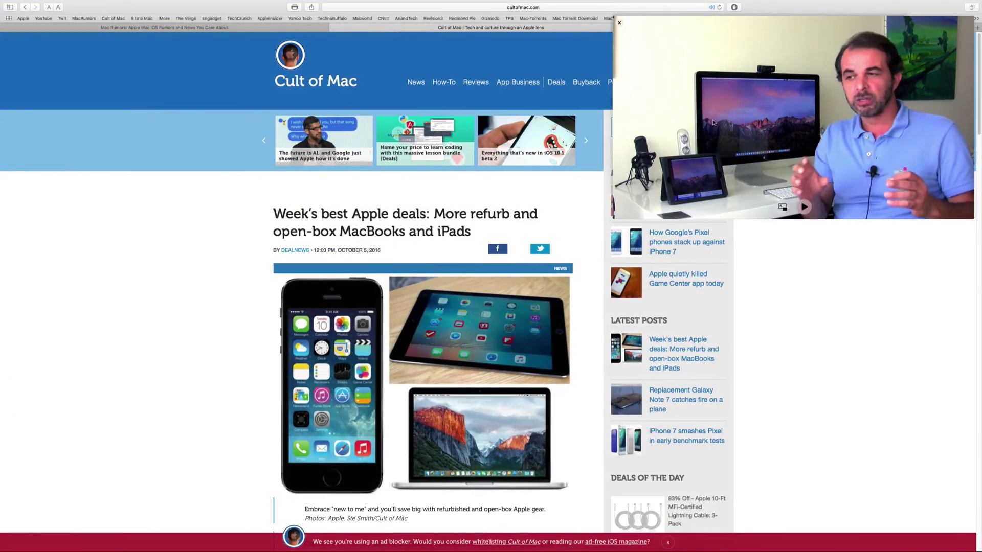
- Reposition the floating video around the screen and shrink its window
{"action": "left_click_drag", "start_coordinate": [816, 112], "coordinate": [164, 95]}
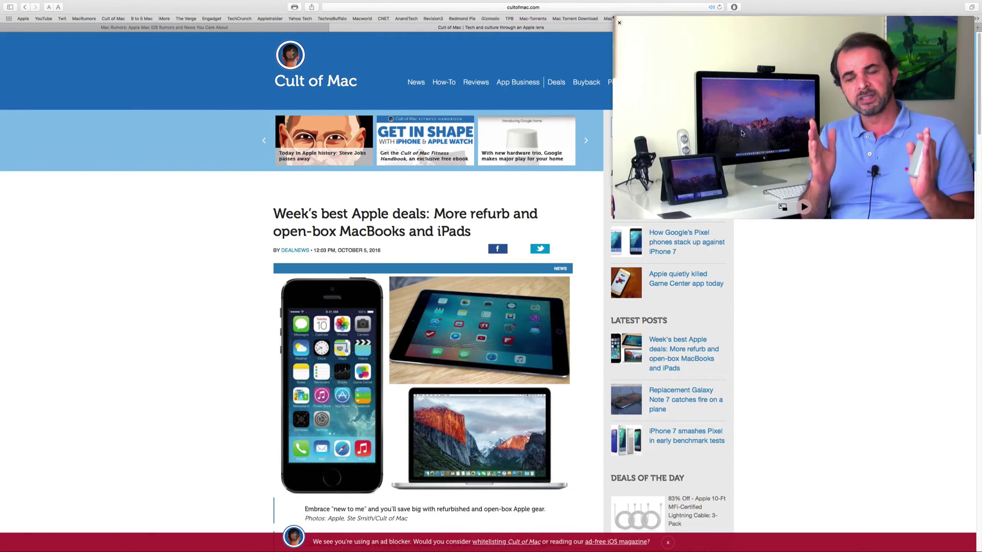
{"action": "left_click_drag", "start_coordinate": [743, 133], "coordinate": [431, 287]}
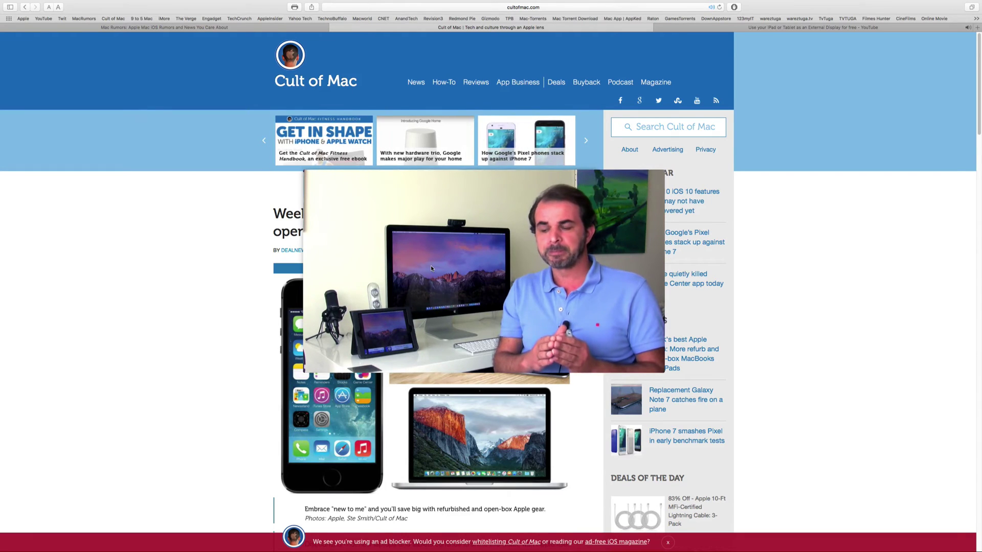
{"action": "left_click_drag", "start_coordinate": [431, 268], "coordinate": [557, 165]}
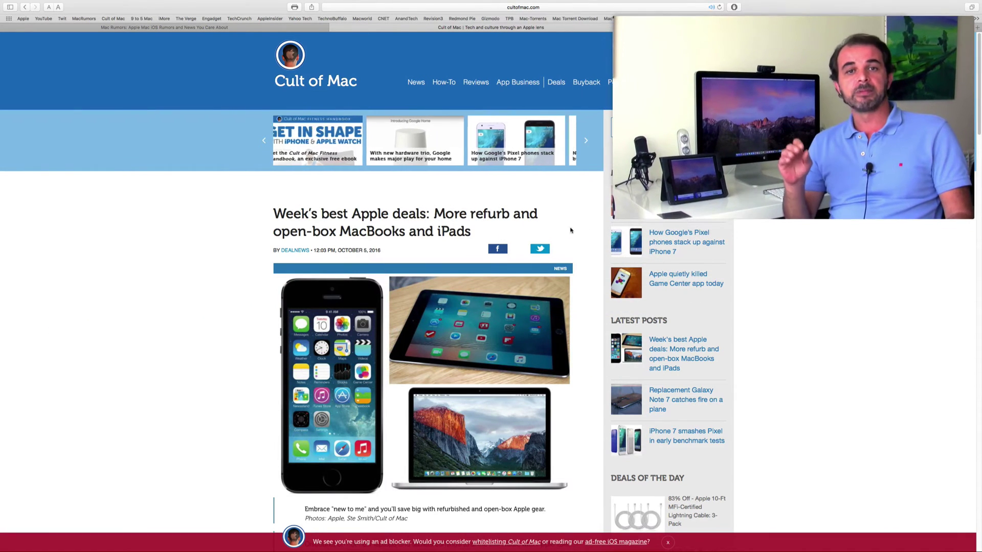
{"action": "left_click_drag", "start_coordinate": [612, 219], "coordinate": [722, 142]}
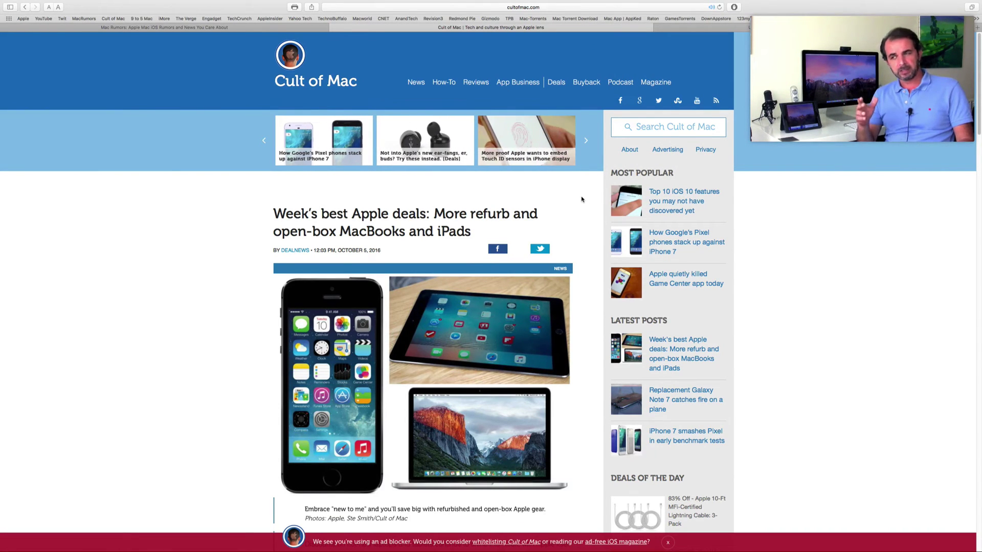
{"action": "mouse_move", "coordinate": [848, 103]}
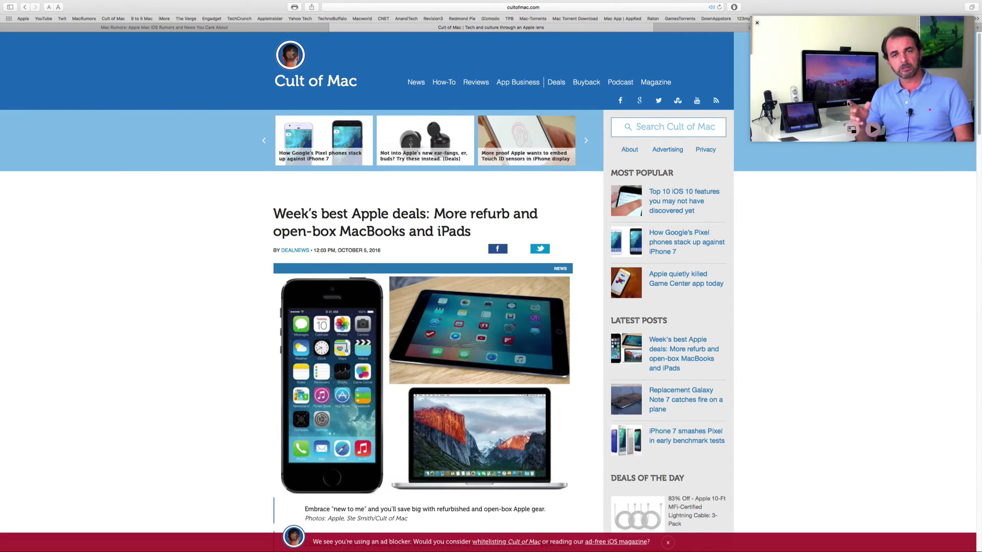
- Return the video to its YouTube tab, pause it, exit full screen and close the Safari window
{"action": "left_click", "coordinate": [851, 129]}
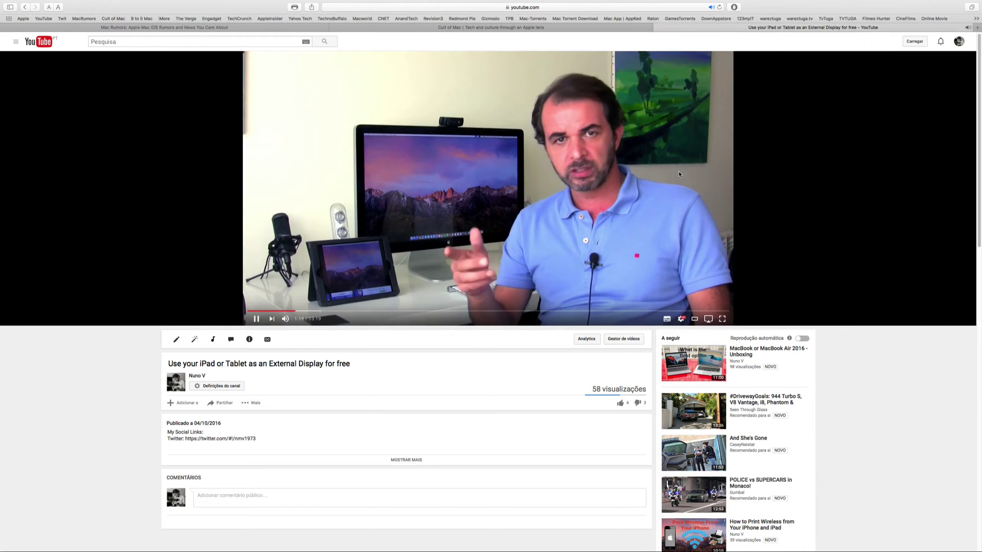
{"action": "left_click", "coordinate": [257, 319]}
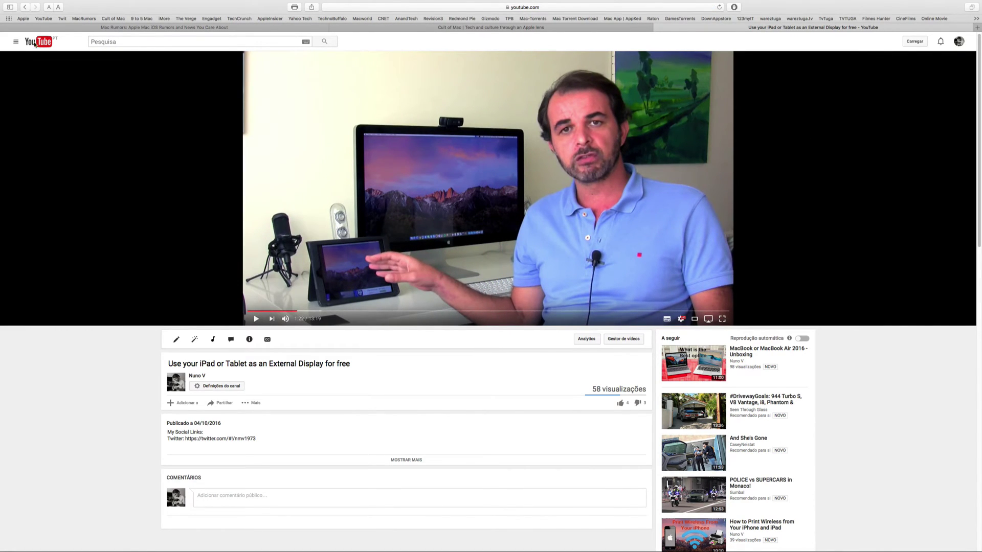
{"action": "mouse_move", "coordinate": [22, 1]}
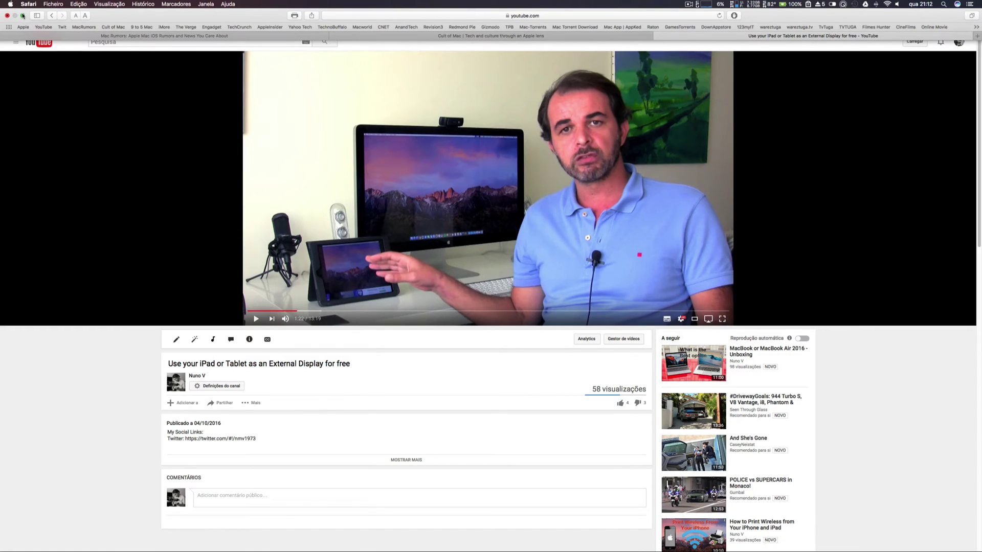
{"action": "left_click", "coordinate": [23, 15]}
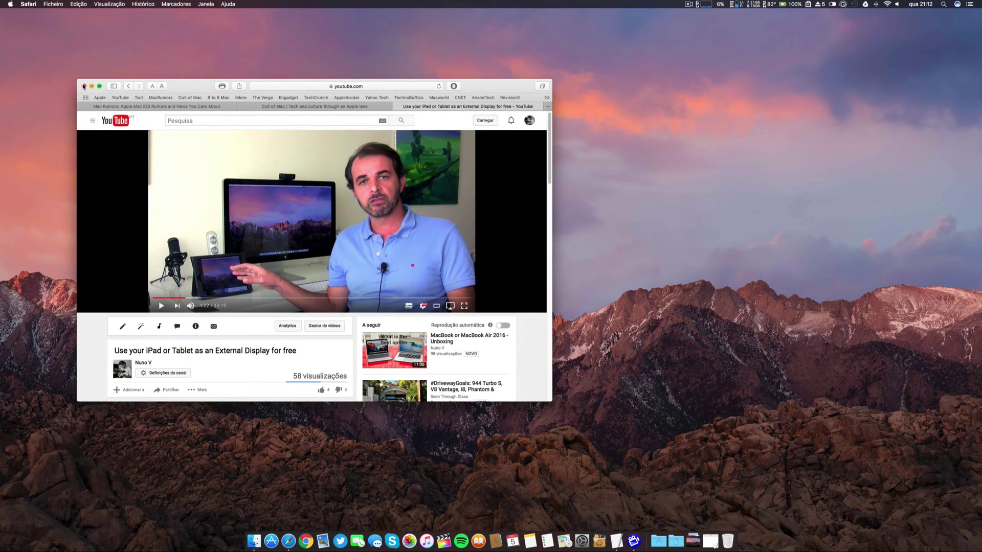
{"action": "left_click", "coordinate": [84, 85]}
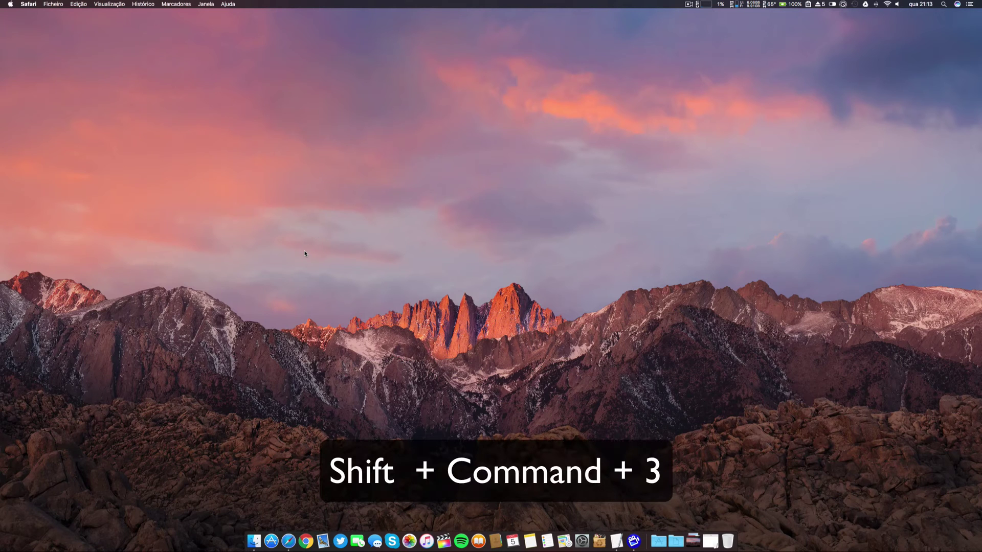
- Take a full-screen screenshot with Shift+Command+3 and view it in Preview before closing
{"action": "key", "text": "shift+super+3"}
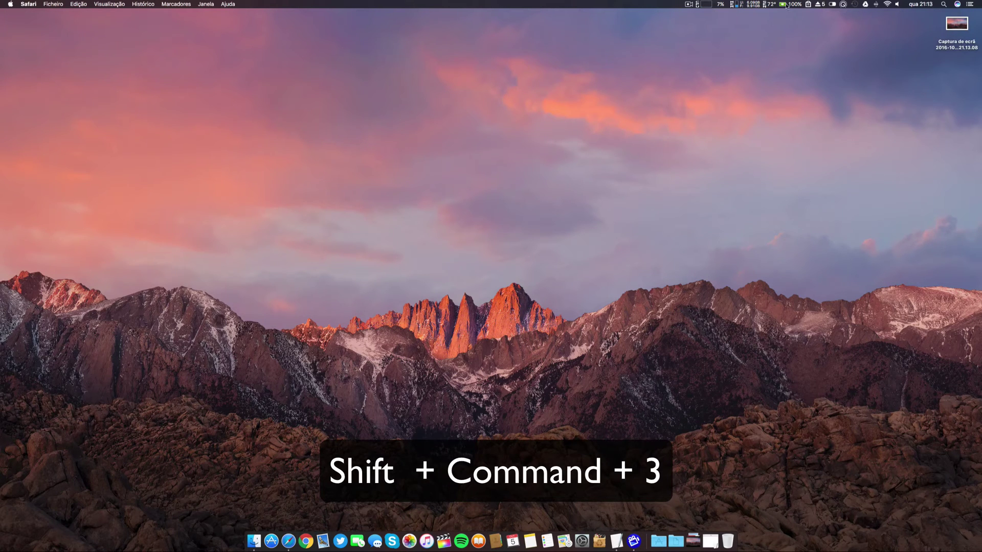
{"action": "double_click", "coordinate": [955, 25]}
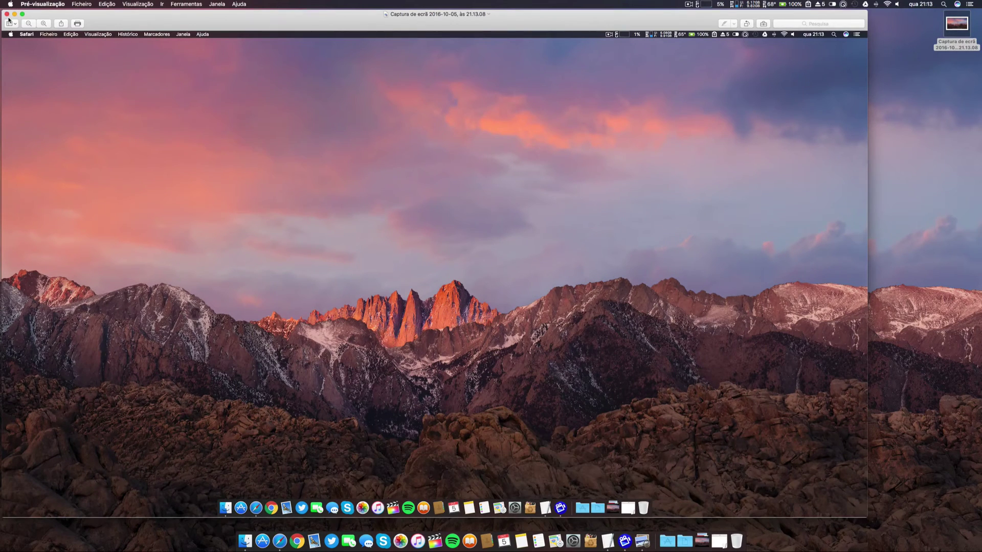
{"action": "left_click", "coordinate": [8, 14]}
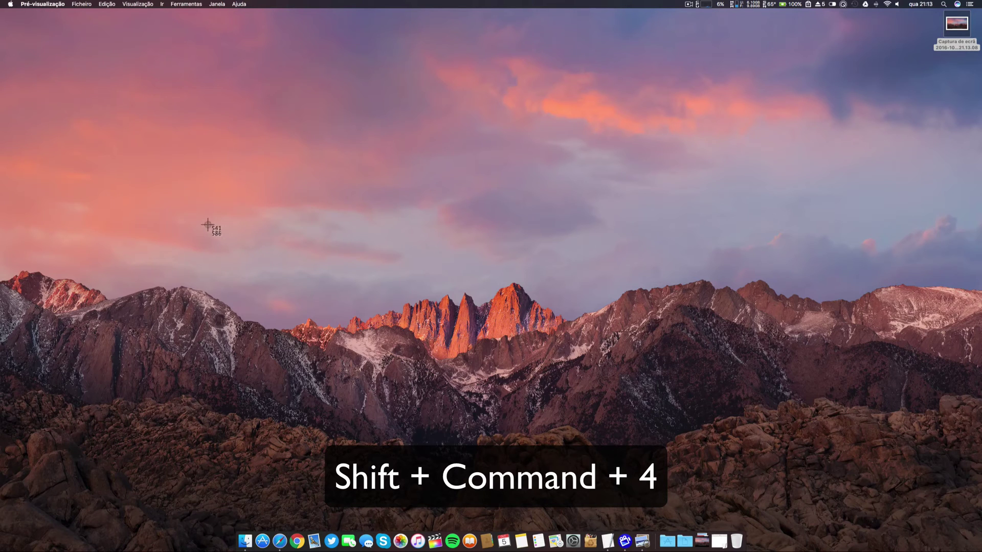
- Capture the mountain peaks region as a partial screenshot, then view and close it in Preview
{"action": "left_click_drag", "start_coordinate": [173, 223], "coordinate": [595, 396]}
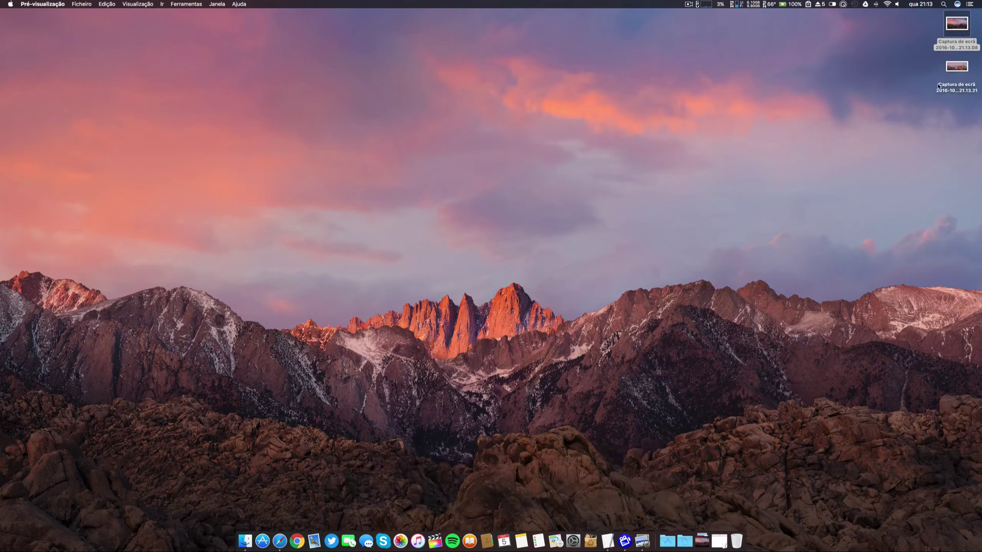
{"action": "left_click", "coordinate": [950, 68]}
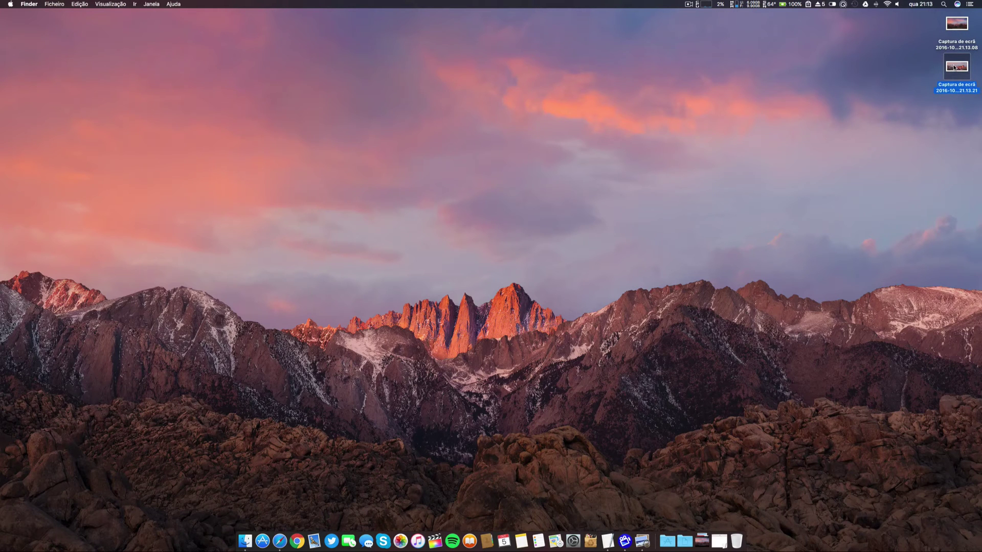
{"action": "double_click", "coordinate": [954, 68]}
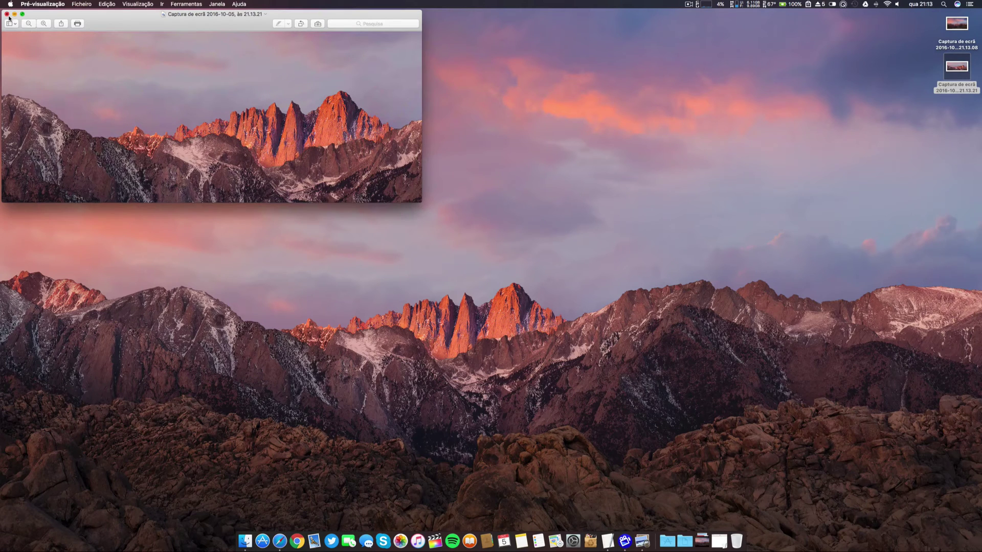
{"action": "left_click", "coordinate": [7, 14]}
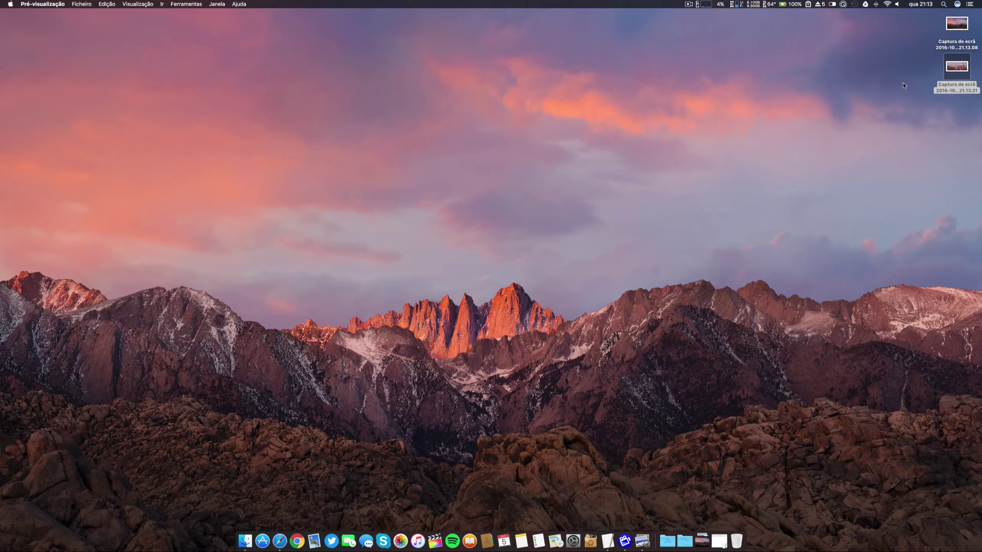
- Drag the partial screenshot to the Dock Trash, confirm it's there, and close the Trash window
{"action": "left_click_drag", "start_coordinate": [956, 70], "coordinate": [738, 548]}
{"action": "left_click", "coordinate": [737, 545]}
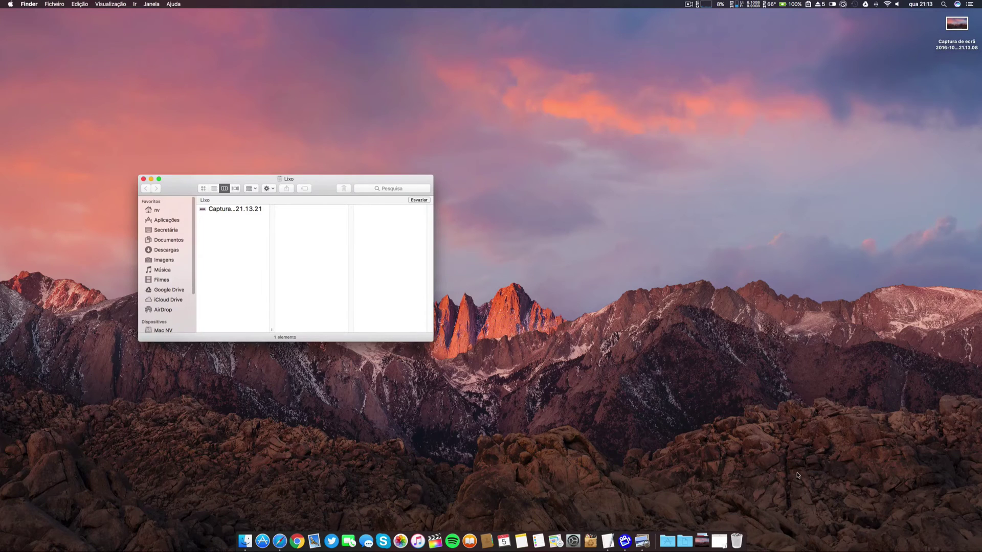
{"action": "left_click", "coordinate": [144, 179]}
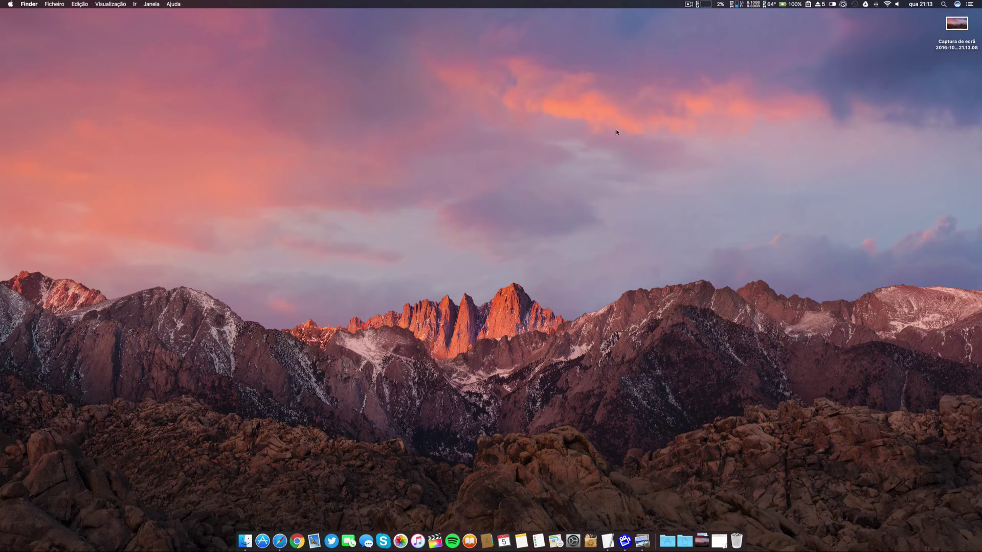
- Open Informações (Get Info) for the desktop screenshot, showing a 7.3 MB 2560 × 1440 PNG
{"action": "left_click", "coordinate": [953, 26]}
{"action": "right_click", "coordinate": [952, 25]}
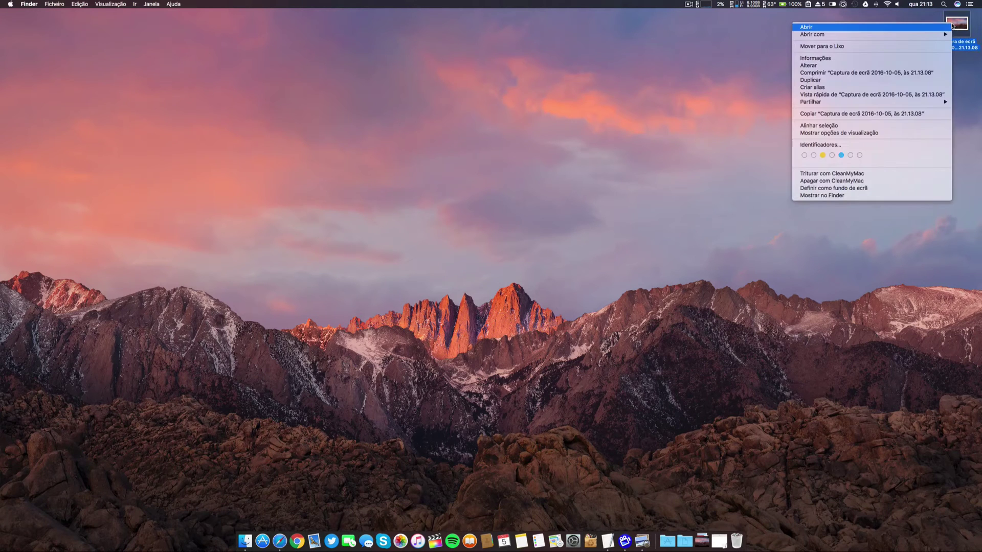
{"action": "left_click", "coordinate": [923, 60]}
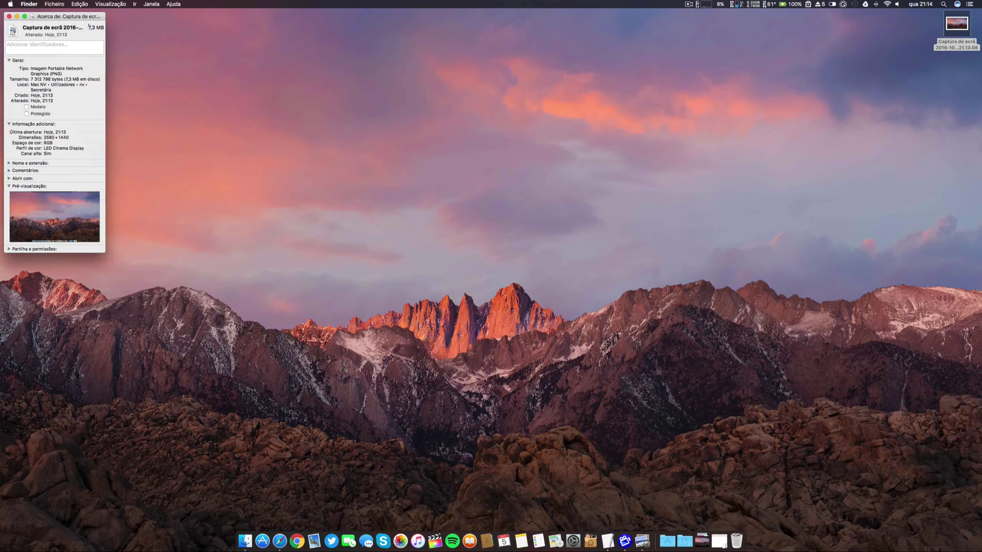
- Close the screenshot's info window and launch Terminal from Spotlight
{"action": "left_click", "coordinate": [8, 16]}
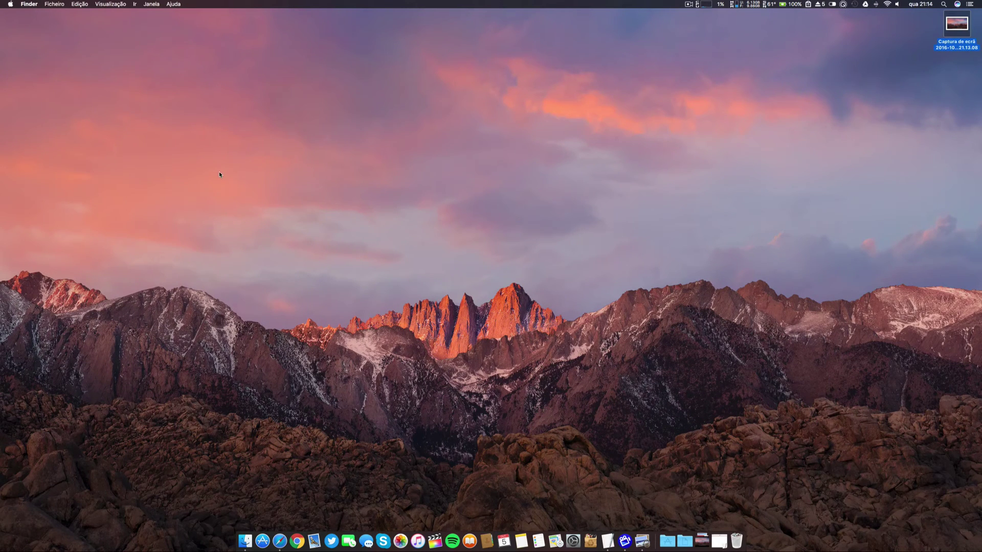
{"action": "key", "text": "super+space"}
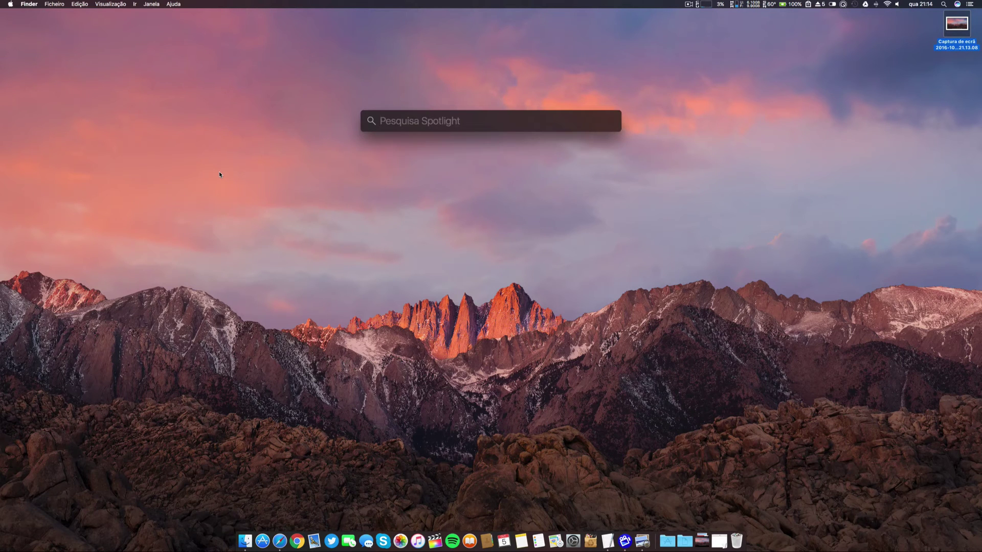
{"action": "type", "text": "ter"}
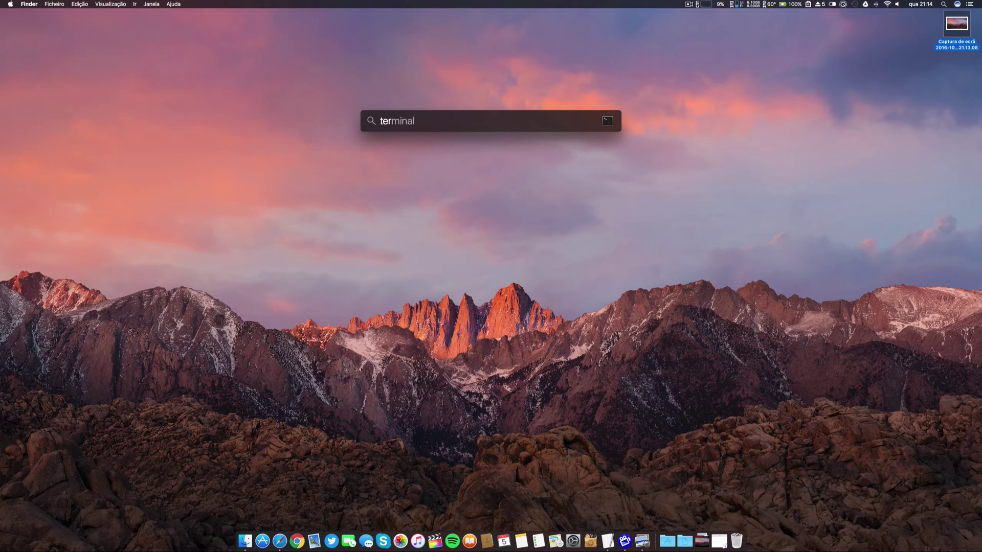
{"action": "key", "text": "Return"}
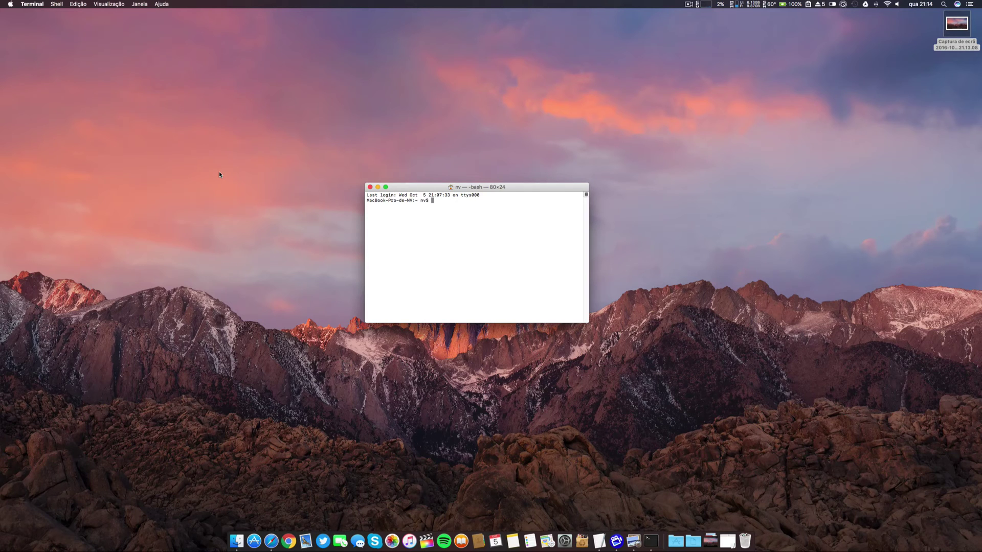
- Run 'defaults write com.apple.screencapture type jpg' and close the Terminal window
{"action": "type", "text": "defaults write com.apple.screencapture type jpg"}
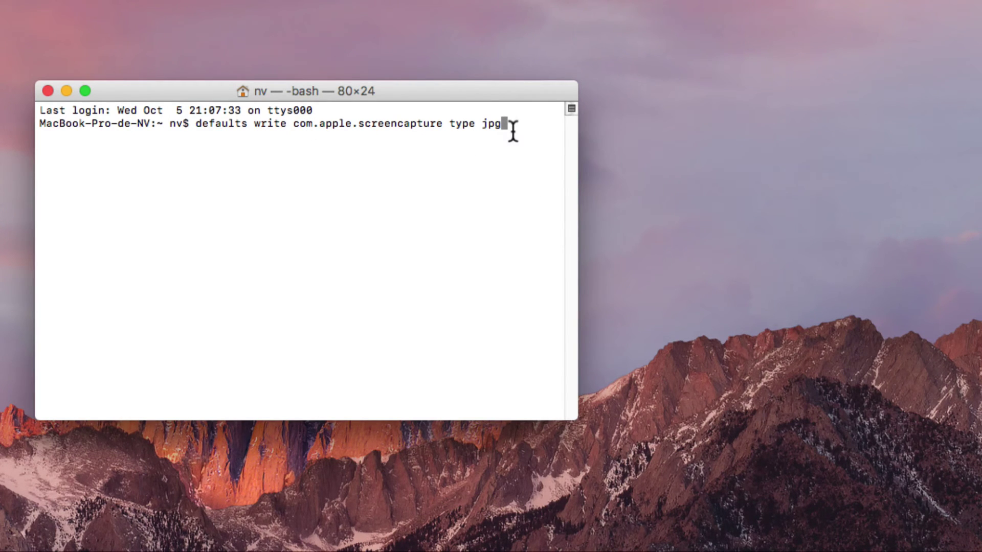
{"action": "key", "text": "BackSpace"}
{"action": "key", "text": "BackSpace"}
{"action": "key", "text": "BackSpace"}
{"action": "type", "text": "png"}
{"action": "key", "text": "BackSpace"}
{"action": "key", "text": "BackSpace"}
{"action": "key", "text": "BackSpace"}
{"action": "type", "text": "jpg"}
{"action": "key", "text": "Return"}
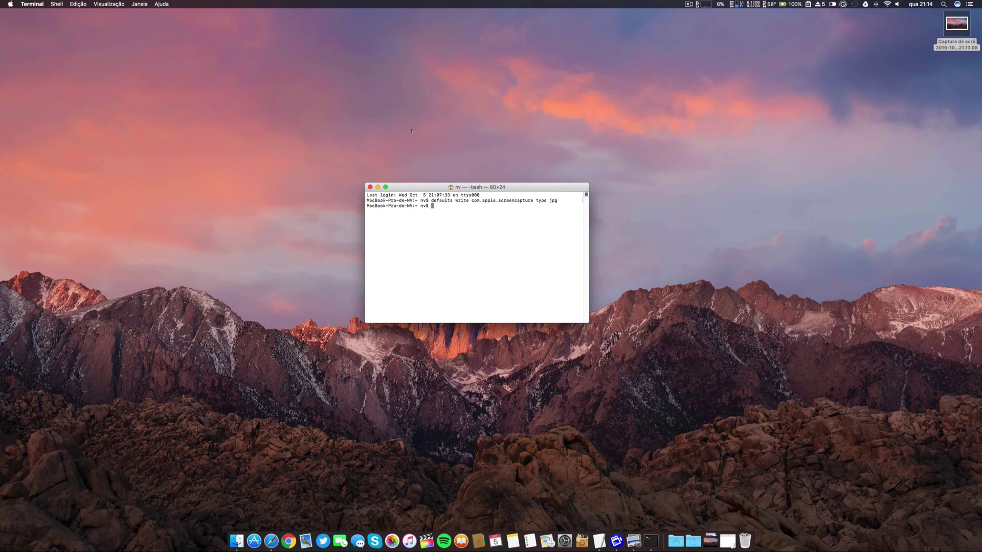
{"action": "key", "text": "super+w"}
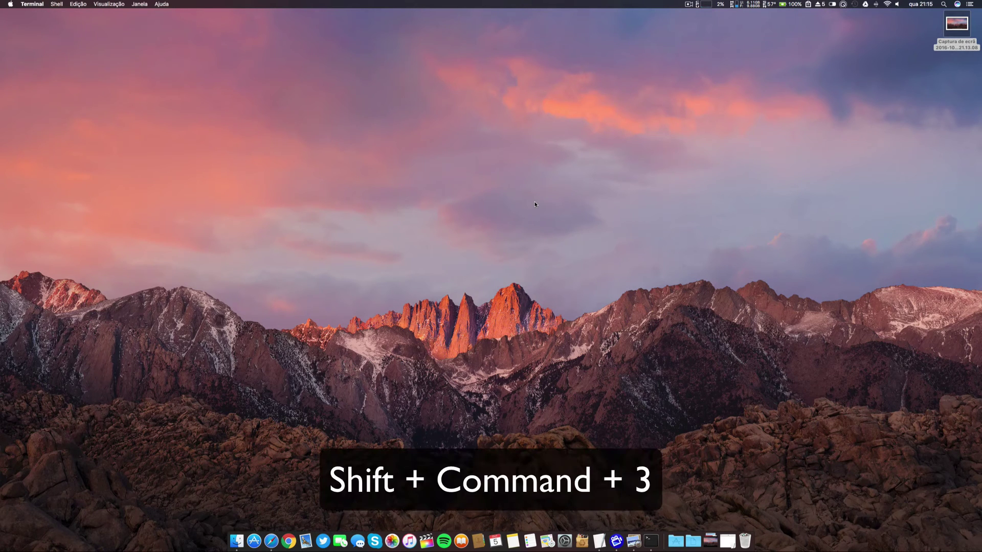
- Capture a full-screen screenshot, preview it, and show its info: a 938 KB JPEG, 2560 × 1440
{"action": "key", "text": "shift+super+3"}
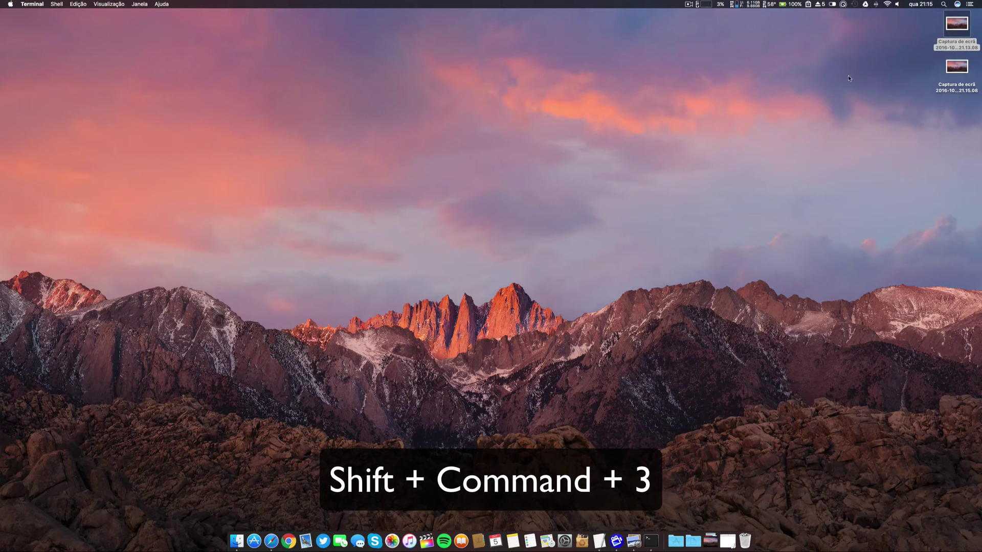
{"action": "left_click", "coordinate": [956, 75]}
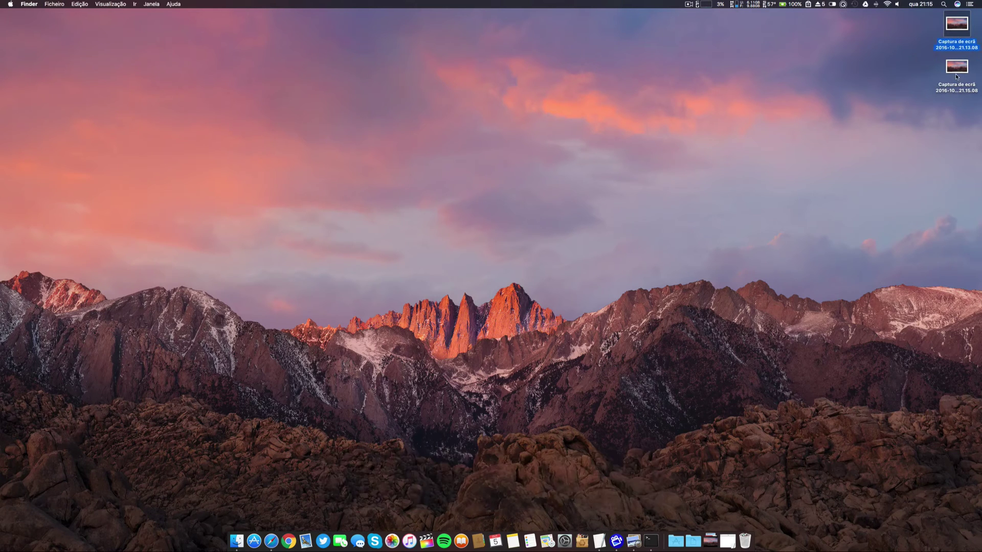
{"action": "double_click", "coordinate": [956, 71]}
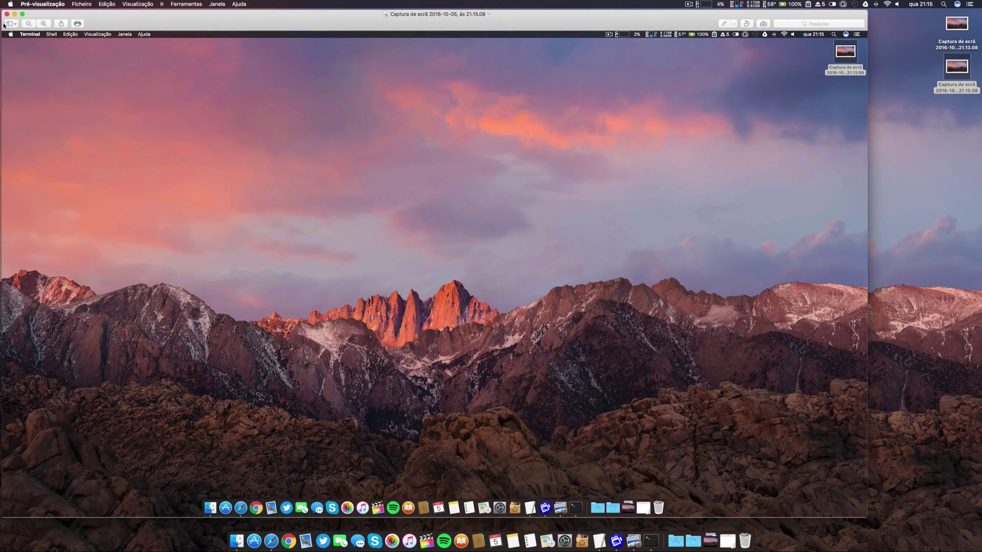
{"action": "left_click", "coordinate": [6, 14]}
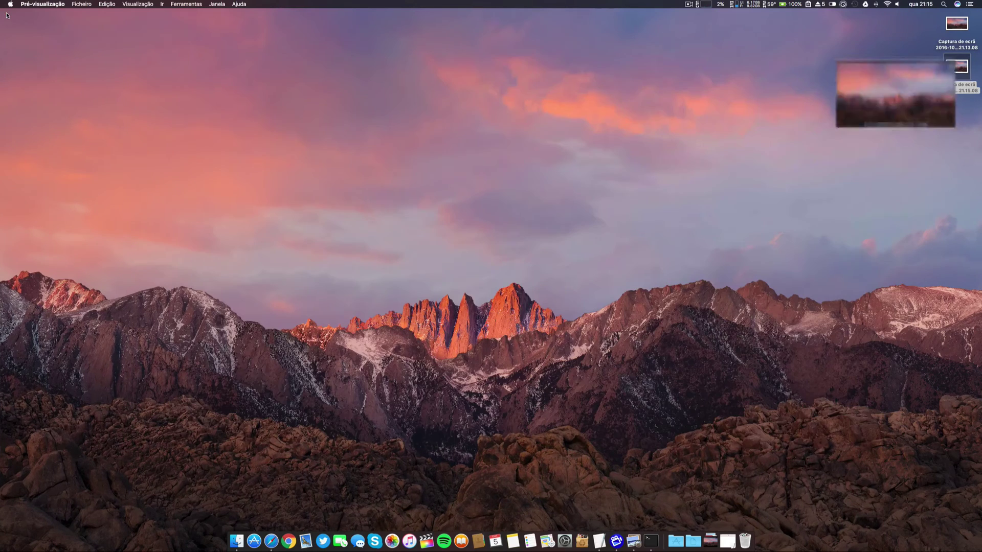
{"action": "right_click", "coordinate": [951, 83]}
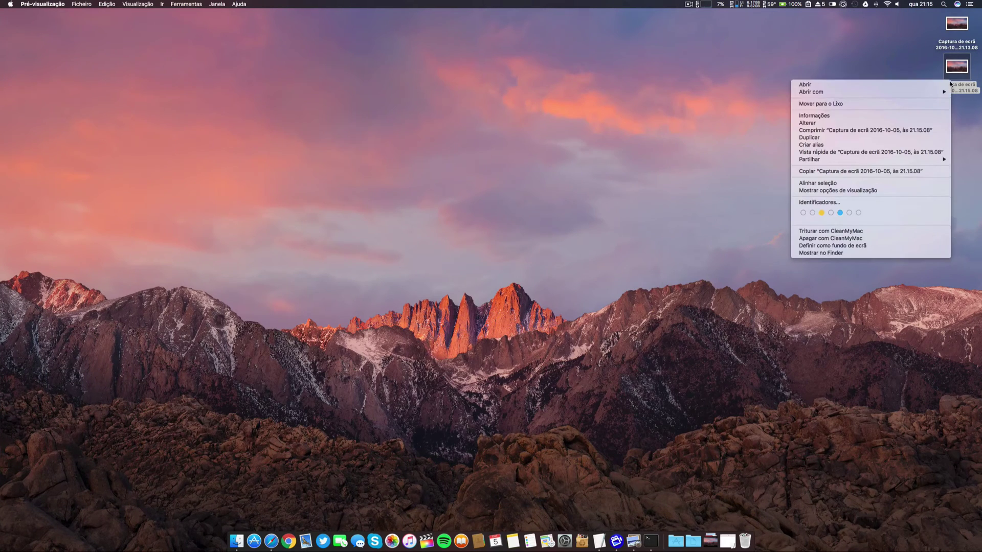
{"action": "left_click", "coordinate": [913, 117]}
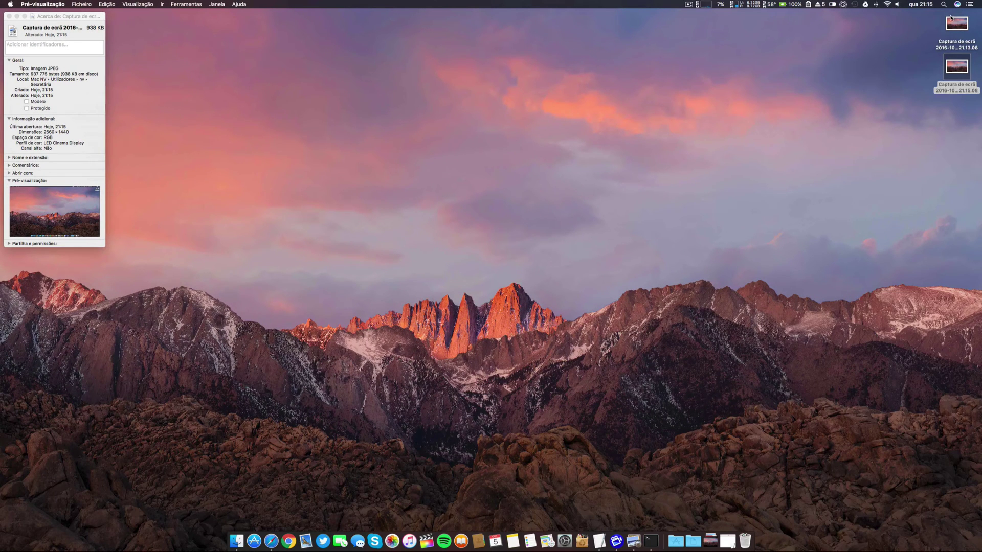
- Show the older PNG screenshot's info for comparison, then close both PNG and JPEG info windows
{"action": "left_click", "coordinate": [952, 24]}
{"action": "right_click", "coordinate": [952, 24]}
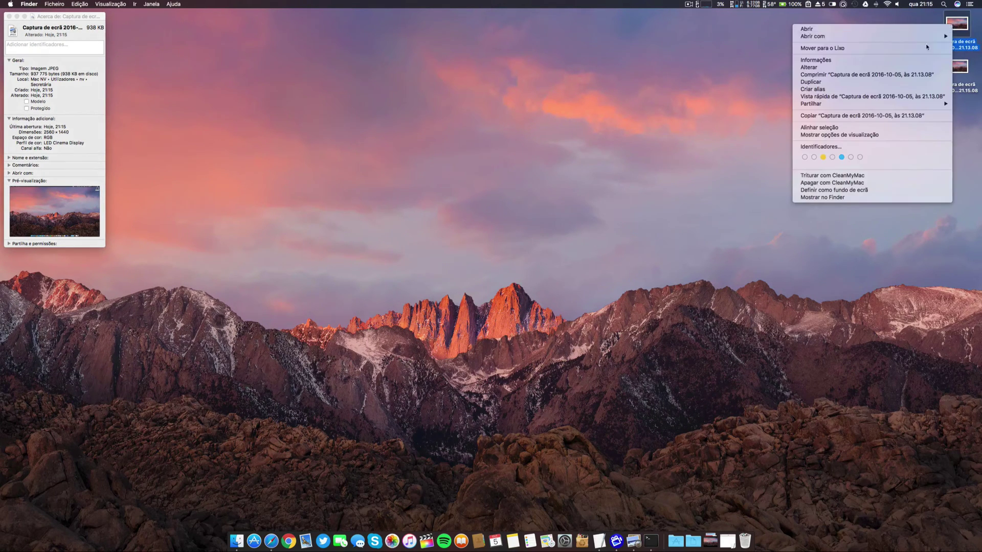
{"action": "left_click", "coordinate": [910, 61]}
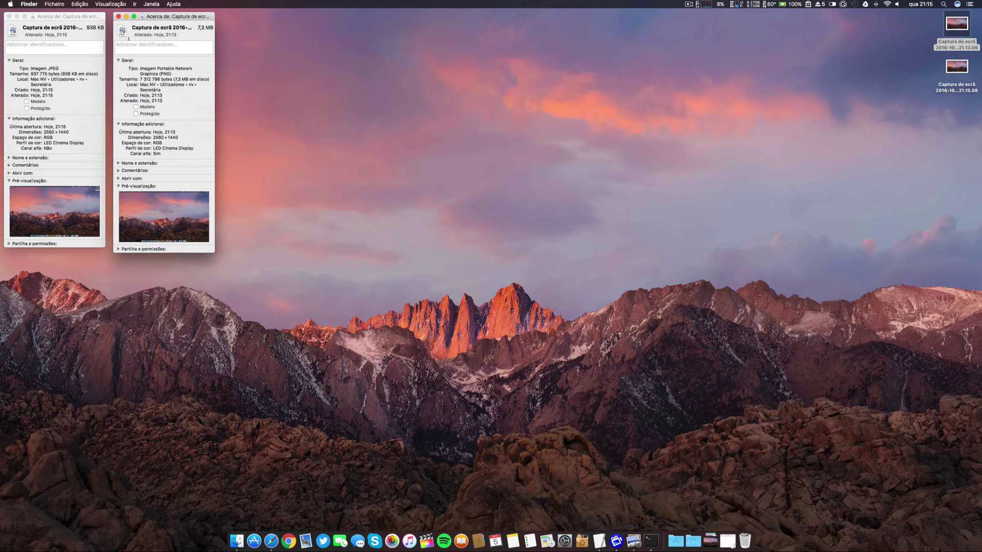
{"action": "left_click", "coordinate": [118, 16]}
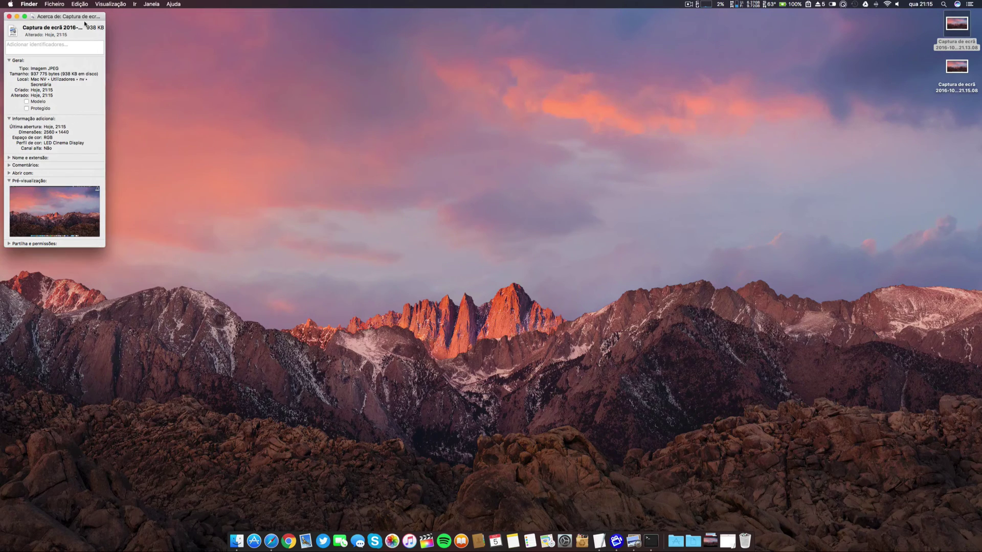
{"action": "left_click", "coordinate": [7, 16]}
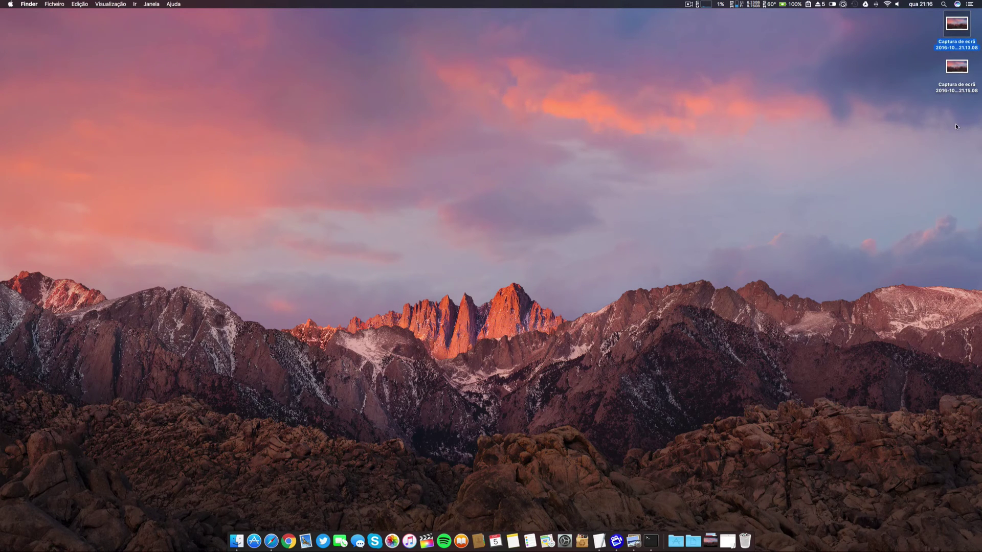
- Drag both screenshots to the Trash and empty it, confirming permanent deletion
{"action": "left_click_drag", "start_coordinate": [955, 122], "coordinate": [746, 539]}
{"action": "right_click", "coordinate": [745, 543]}
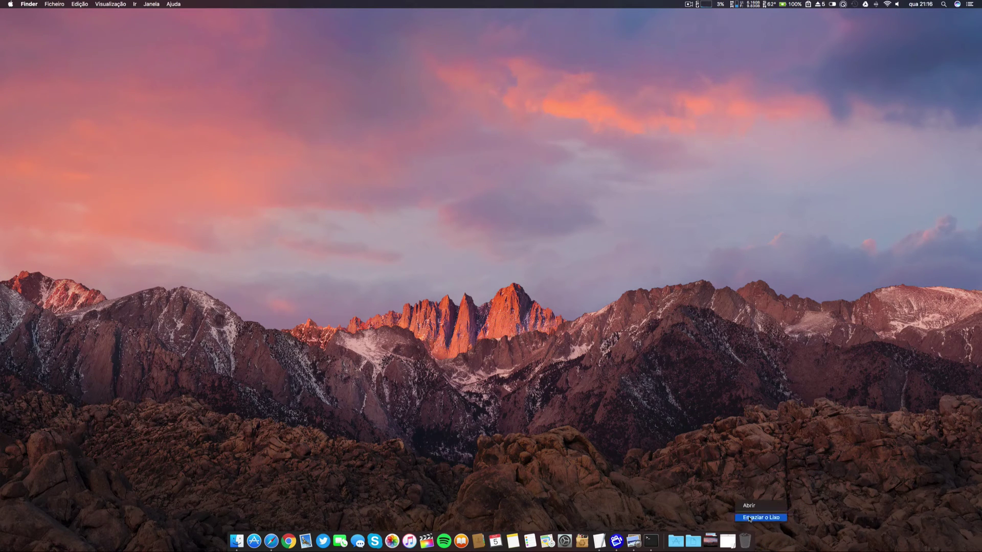
{"action": "left_click", "coordinate": [749, 517]}
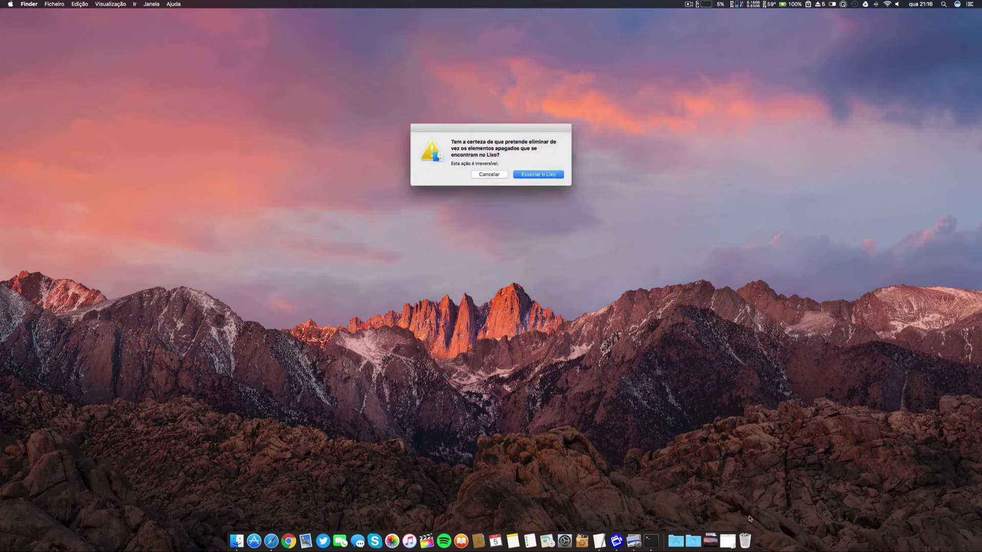
{"action": "key", "text": "Return"}
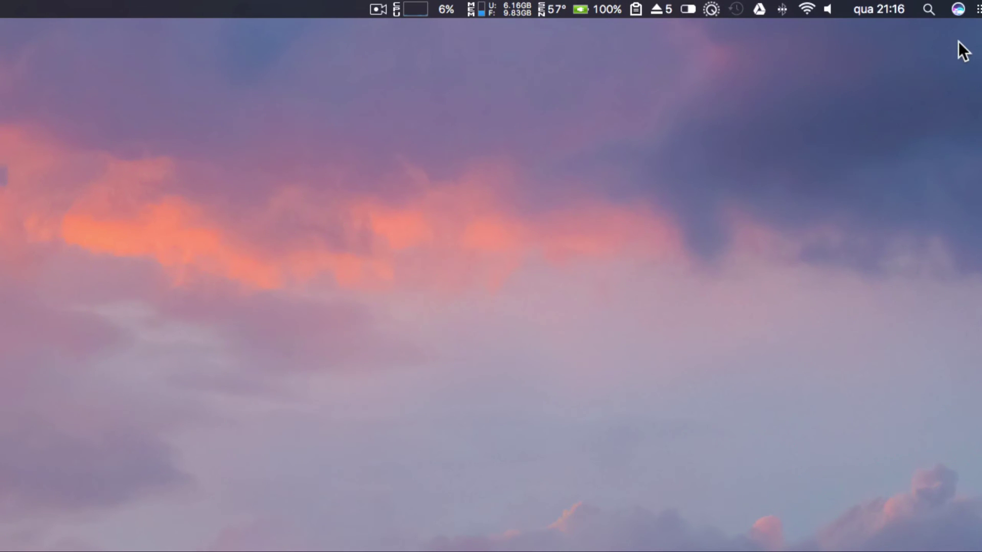
{"action": "left_click", "coordinate": [958, 9]}
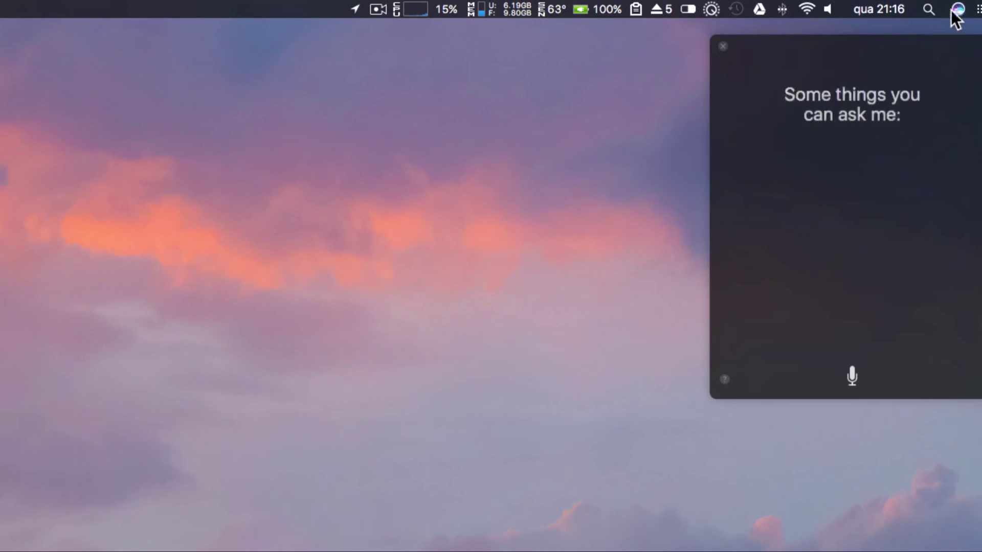
{"action": "left_click", "coordinate": [725, 46]}
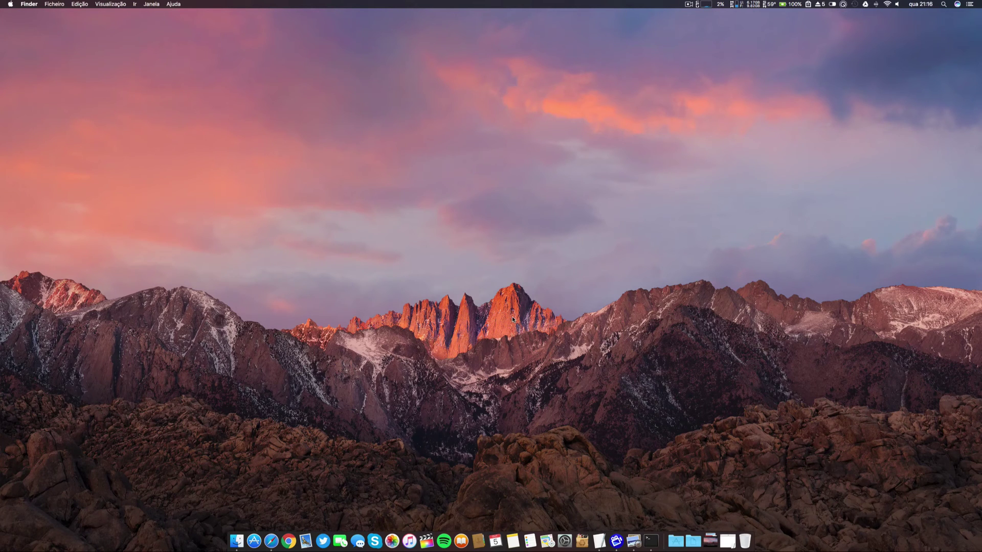
{"action": "key", "text": "super+space"}
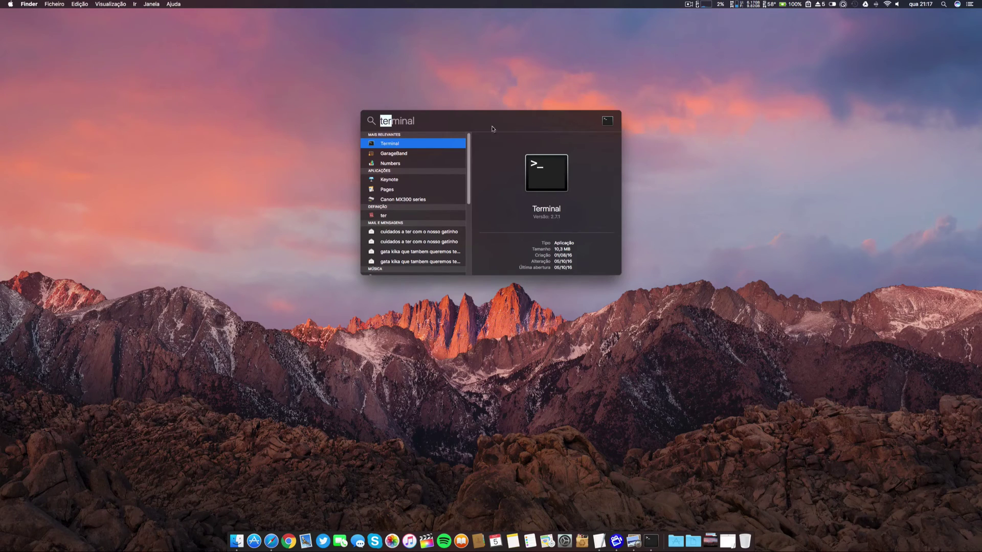
{"action": "left_click", "coordinate": [659, 168]}
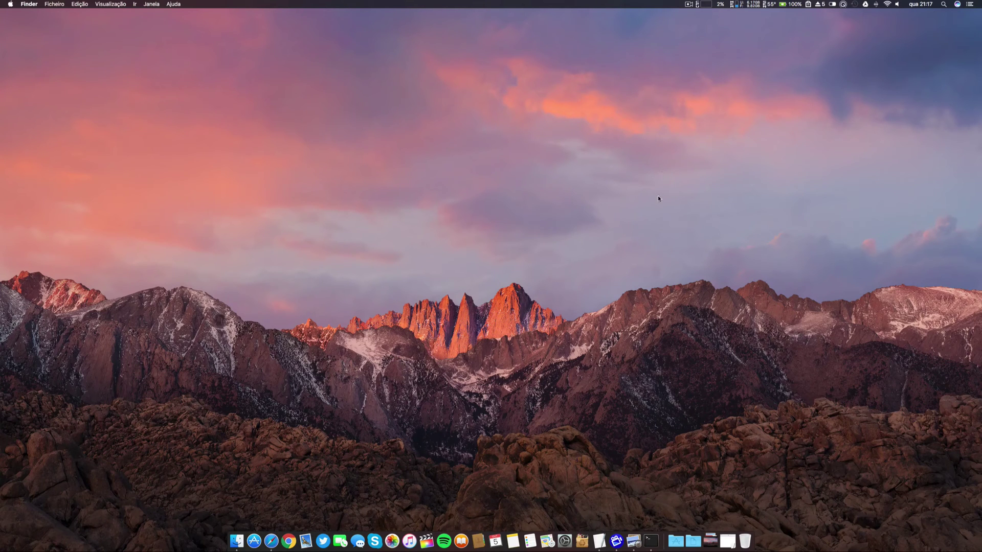
{"action": "left_click", "coordinate": [564, 541]}
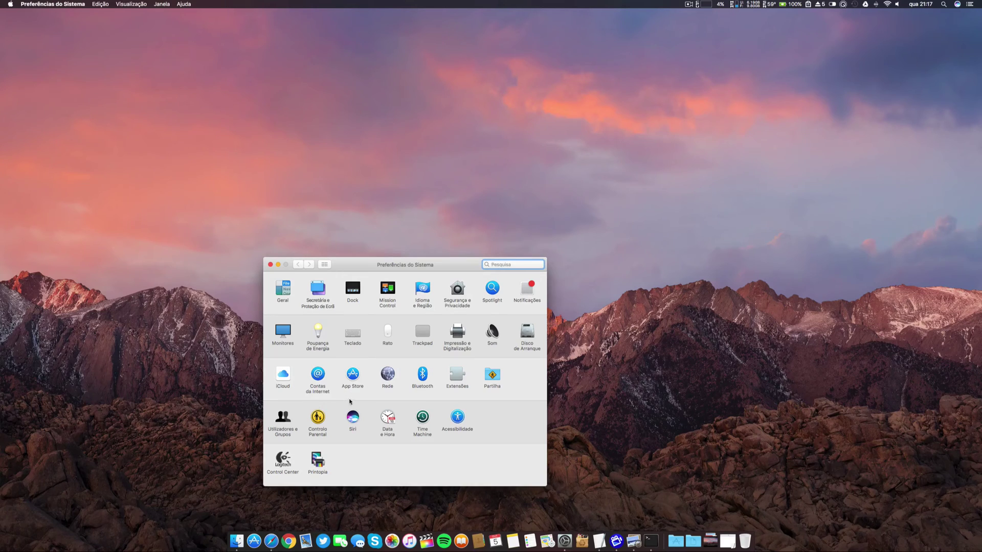
{"action": "left_click", "coordinate": [353, 417]}
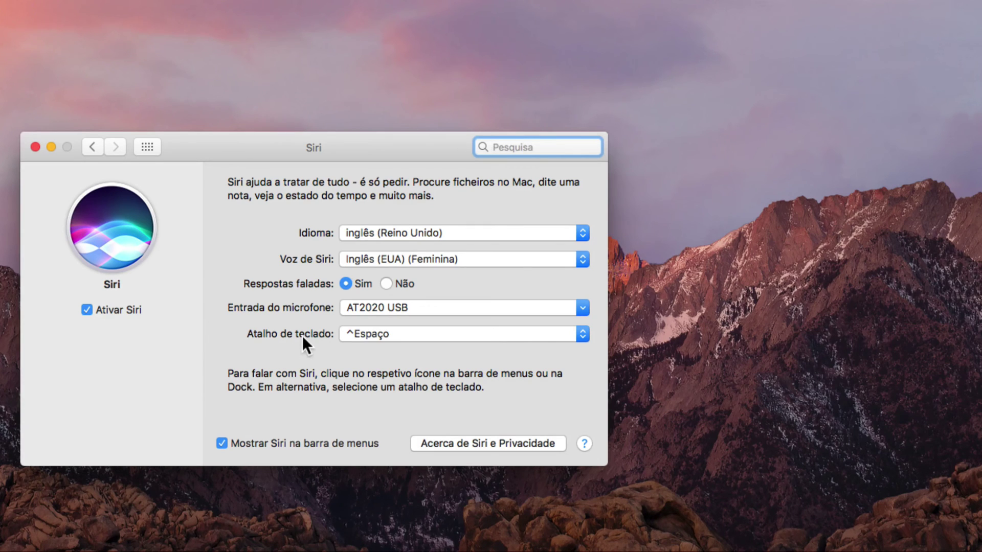
{"action": "left_click", "coordinate": [553, 335]}
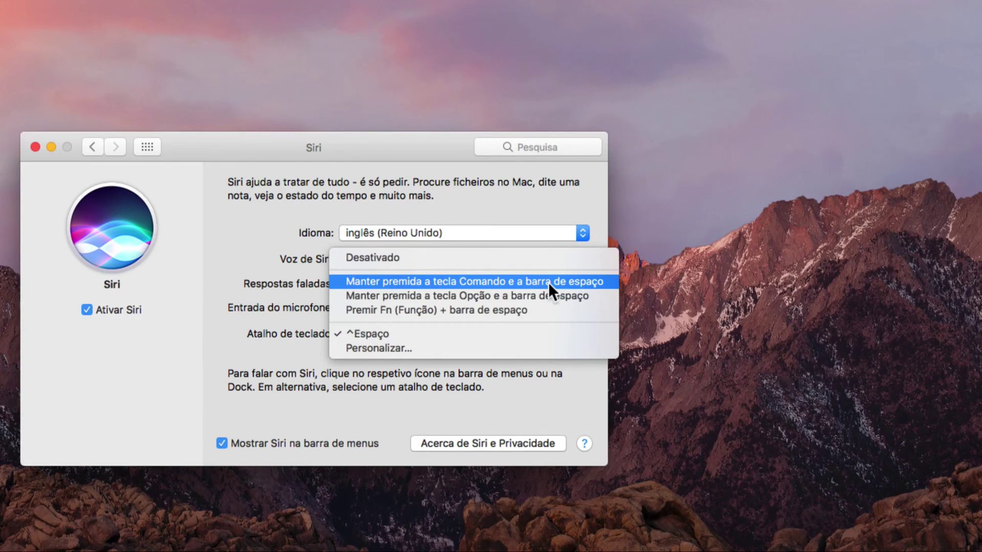
{"action": "left_click", "coordinate": [513, 342]}
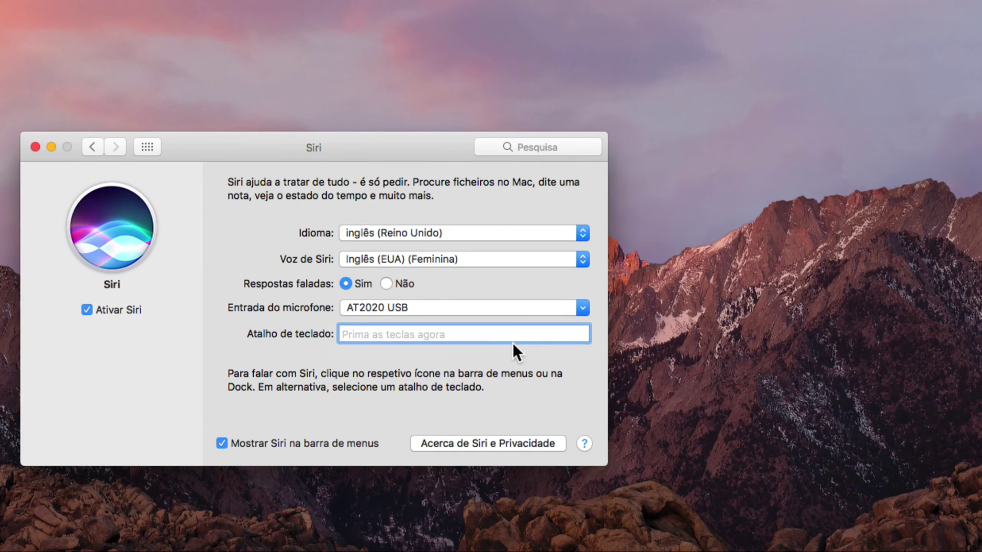
{"action": "key", "text": "Escape"}
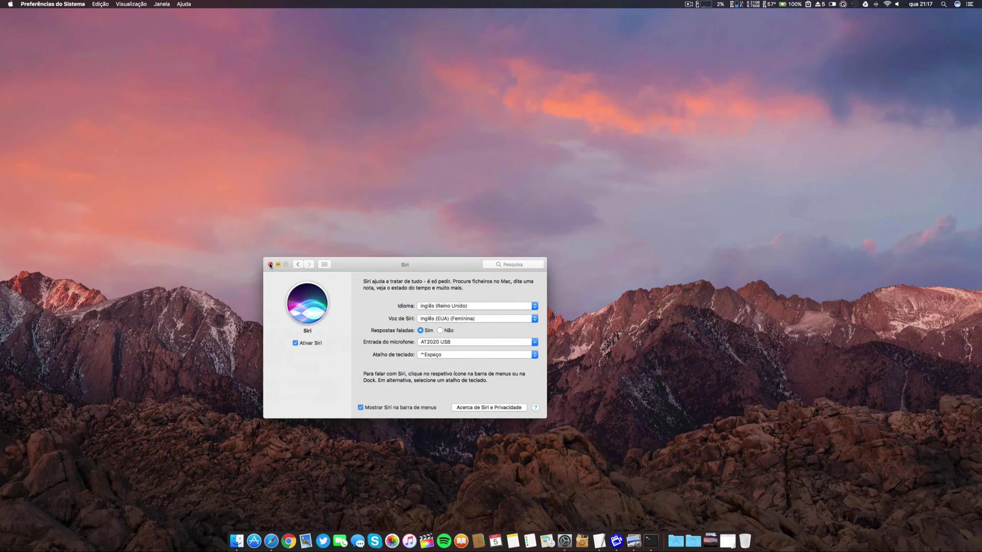
{"action": "left_click", "coordinate": [271, 265]}
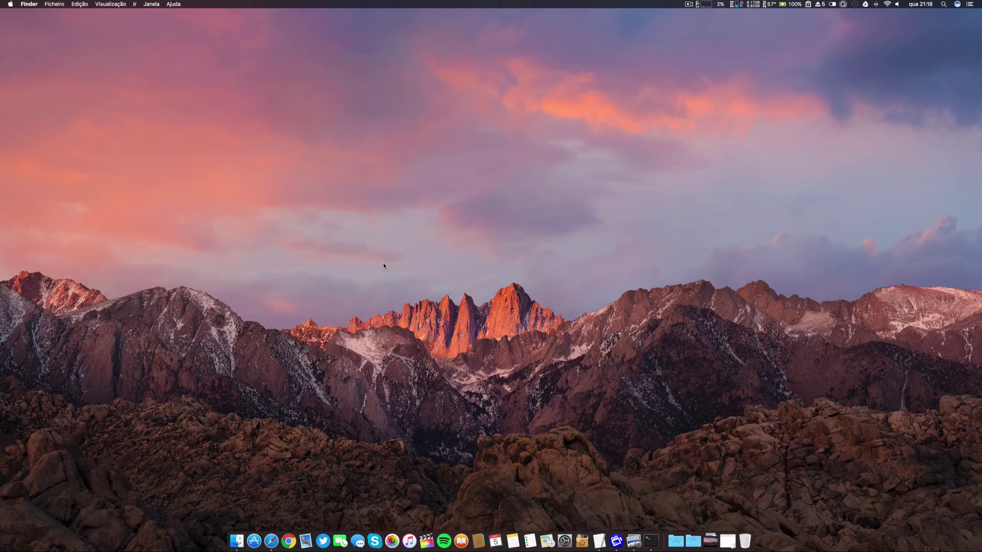
{"action": "key", "text": "super+space"}
{"action": "type", "text": "ter"}
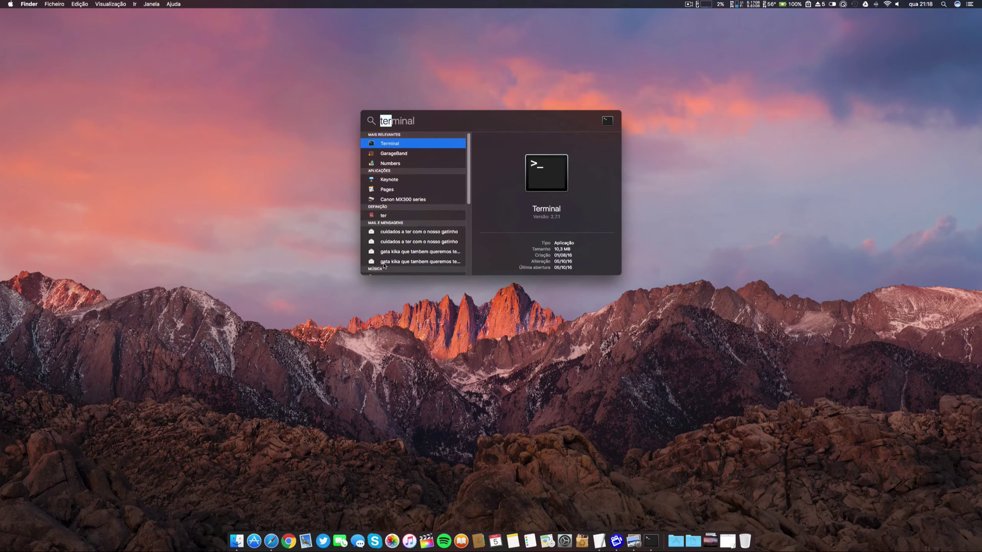
{"action": "key", "text": "super+space"}
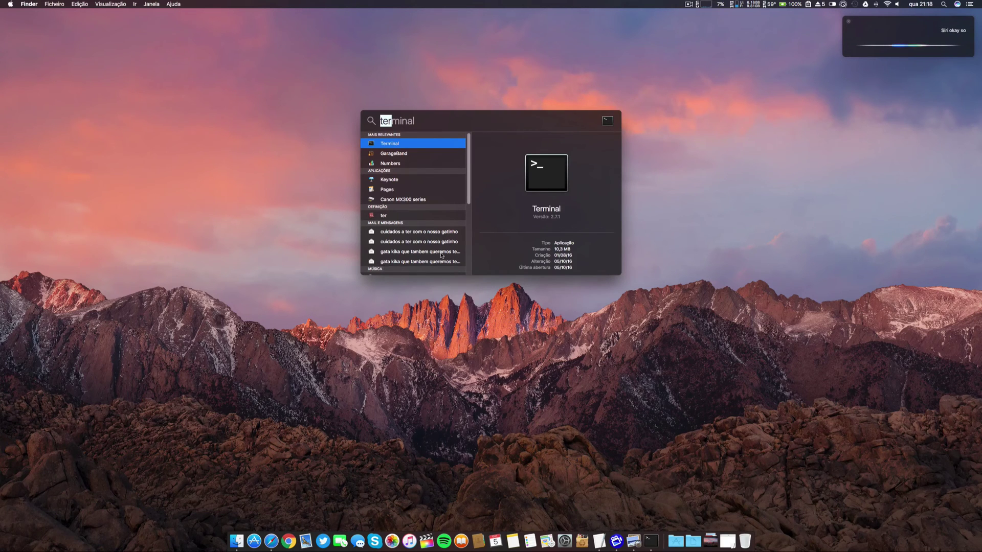
{"action": "left_click", "coordinate": [848, 24]}
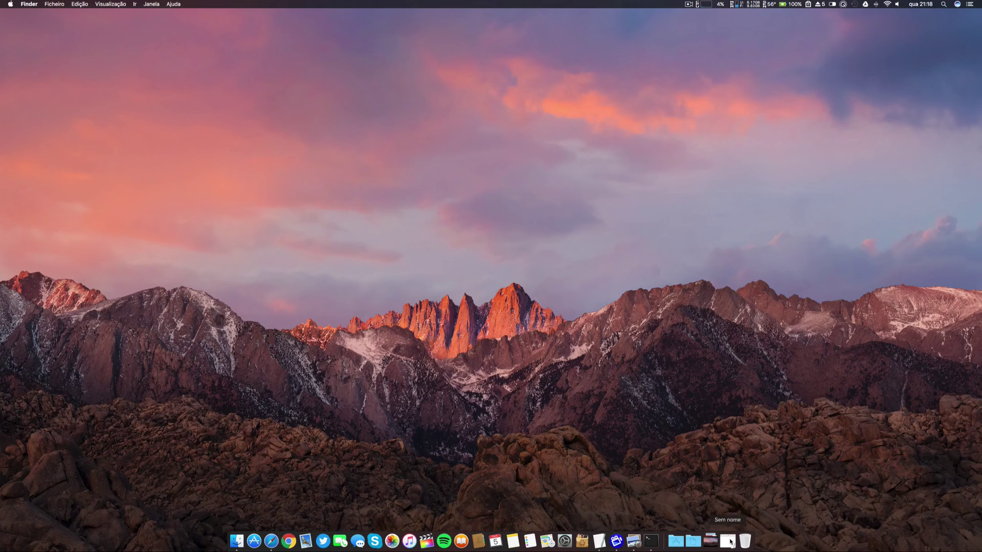
- Restore the minimized untitled TextEdit document, type 'This is a test', and delete back to 'This'
{"action": "left_click", "coordinate": [727, 542]}
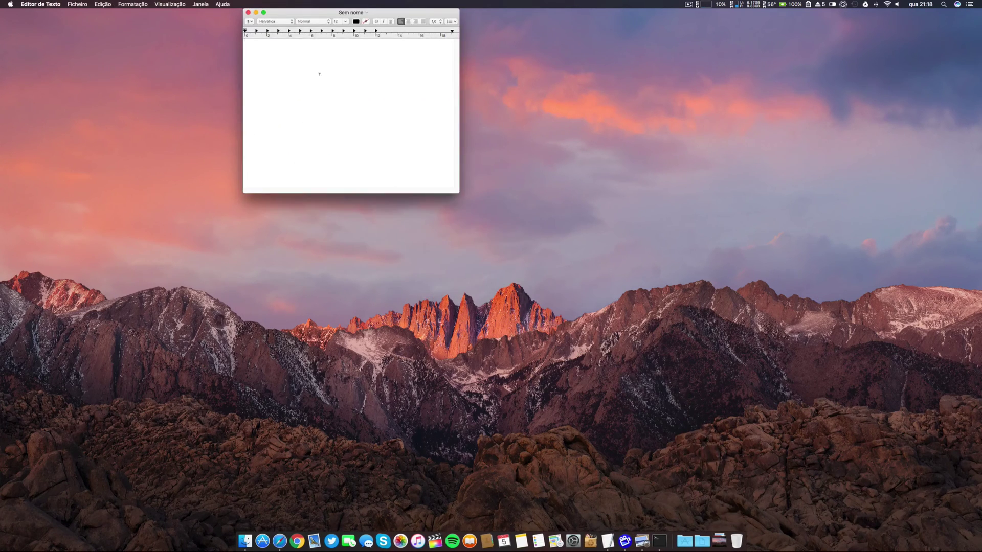
{"action": "type", "text": "This is a test"}
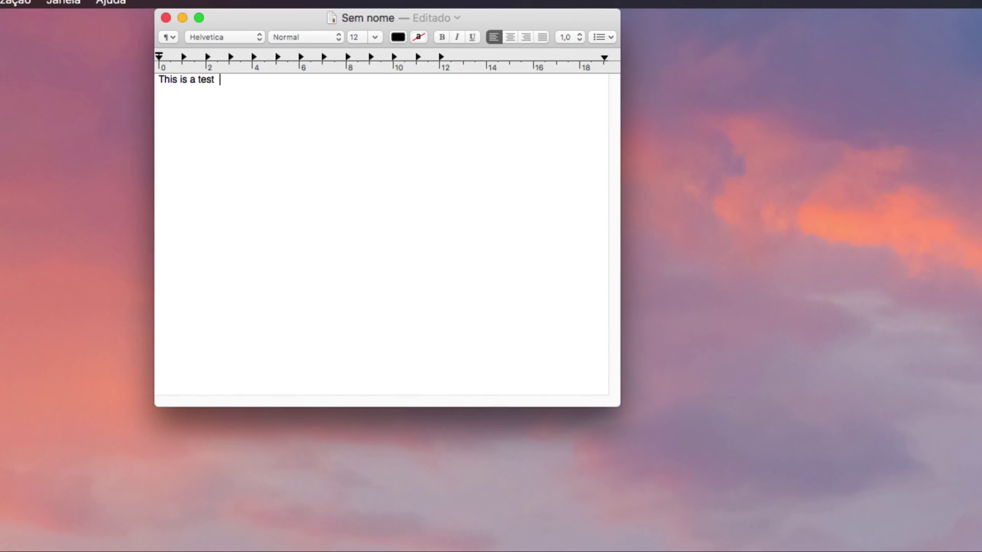
{"action": "key", "text": "BackSpace"}
{"action": "key", "text": "BackSpace"}
{"action": "key", "text": "BackSpace"}
{"action": "key", "text": "BackSpace"}
{"action": "key", "text": "BackSpace"}
{"action": "key", "text": "BackSpace"}
{"action": "key", "text": "BackSpace"}
{"action": "key", "text": "BackSpace"}
{"action": "key", "text": "BackSpace"}
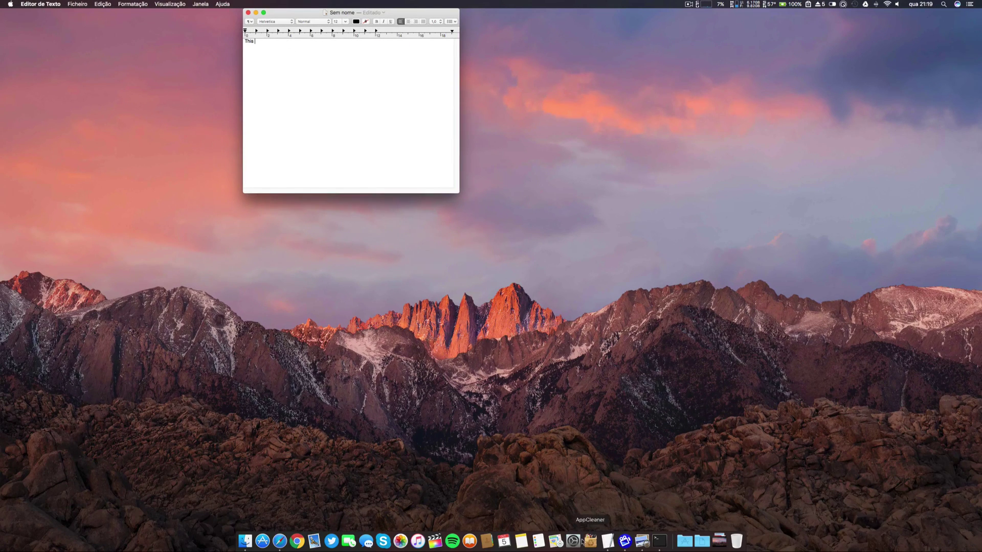
- Show the Keyboard Text tab with double-space period enabled, then return to TextEdit
{"action": "left_click", "coordinate": [573, 541]}
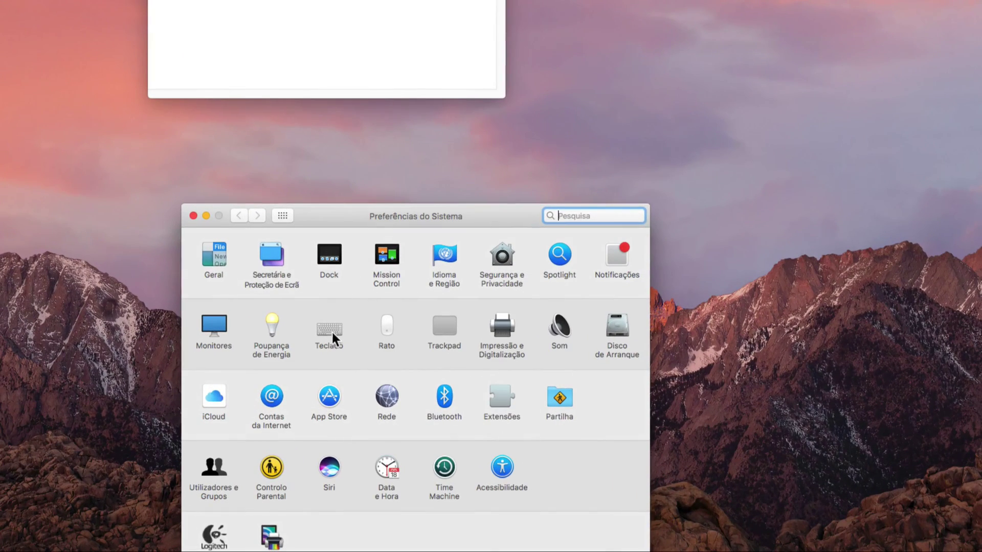
{"action": "left_click", "coordinate": [328, 332]}
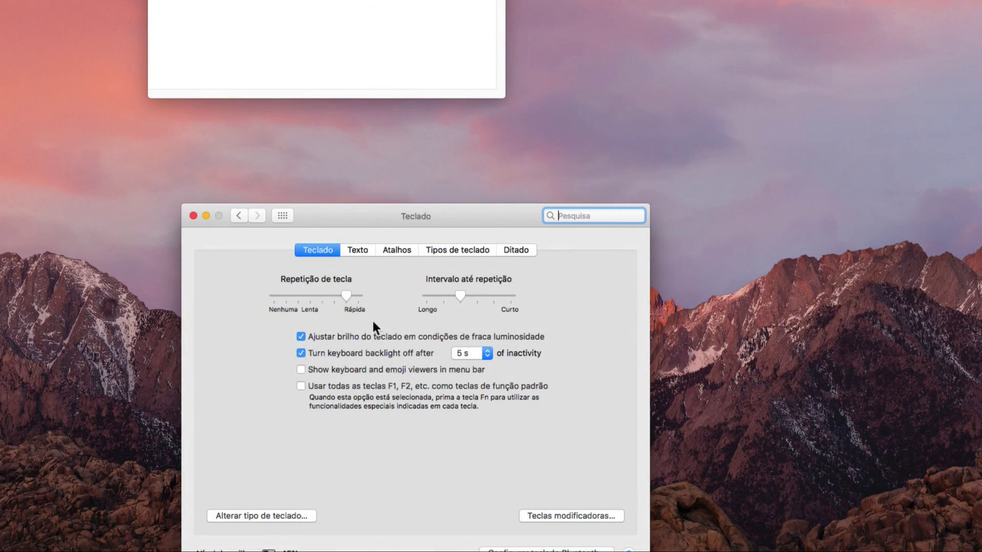
{"action": "left_click", "coordinate": [360, 249]}
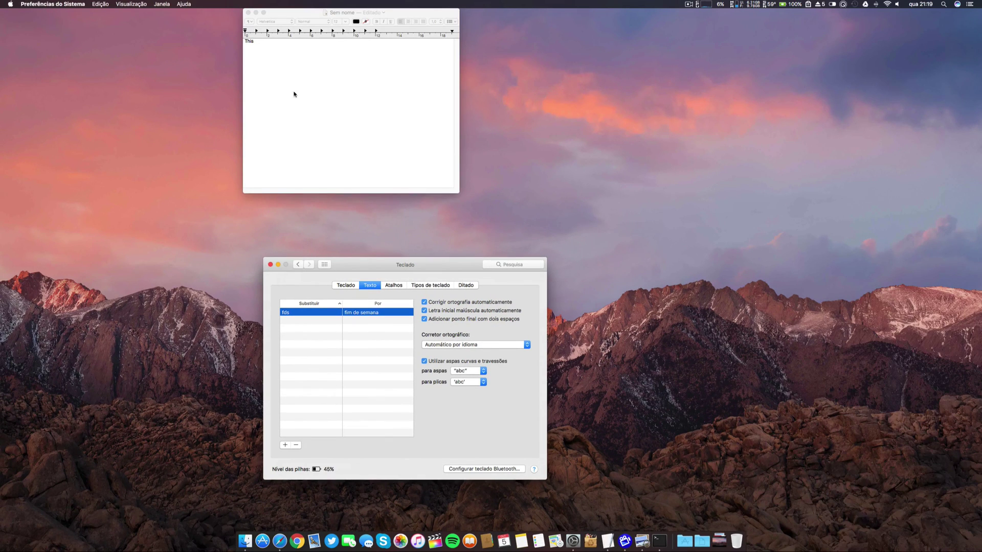
{"action": "left_click", "coordinate": [259, 43]}
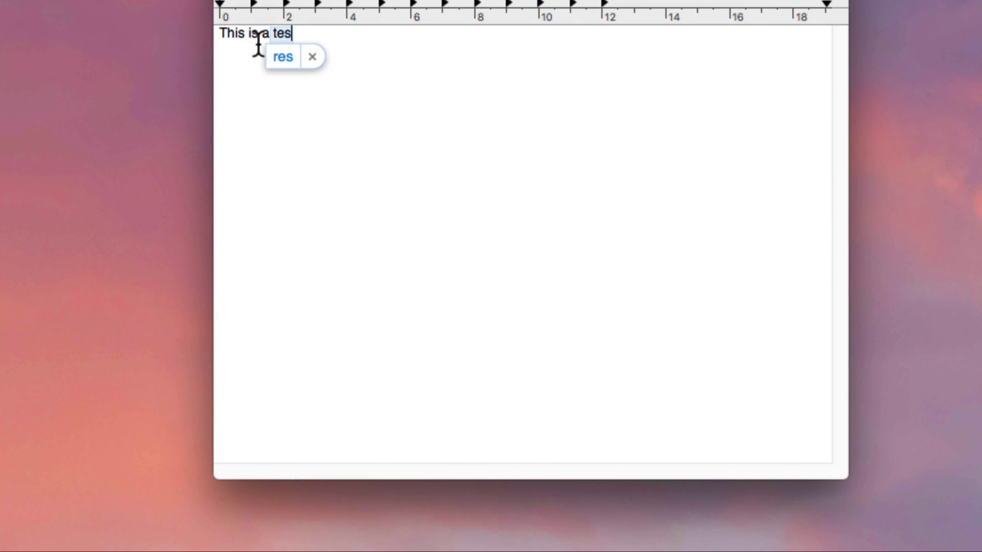
- Type the final 't' and a double space so it reads 'This is a test.', then start a new line
{"action": "type", "text": "t"}
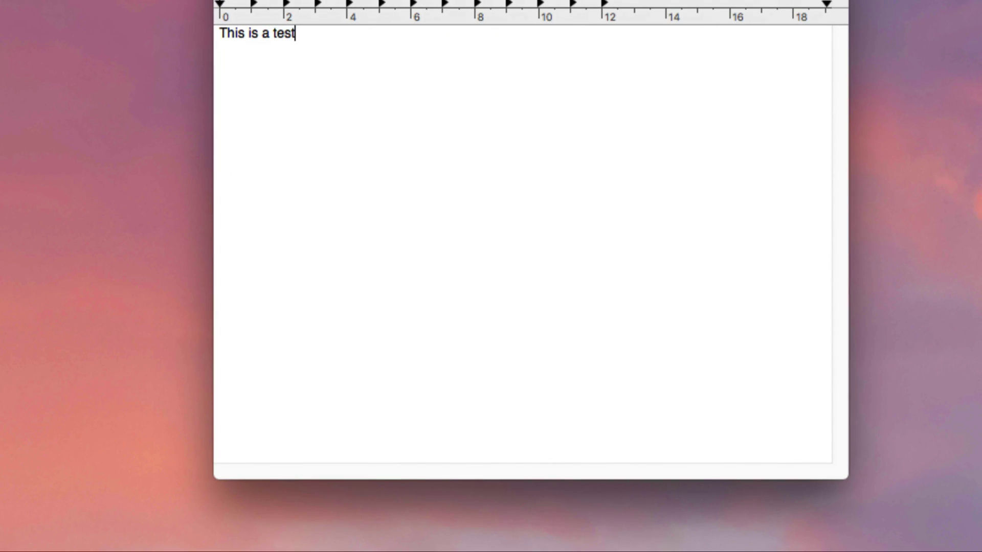
{"action": "type", "text": "."}
{"action": "key", "text": "Return"}
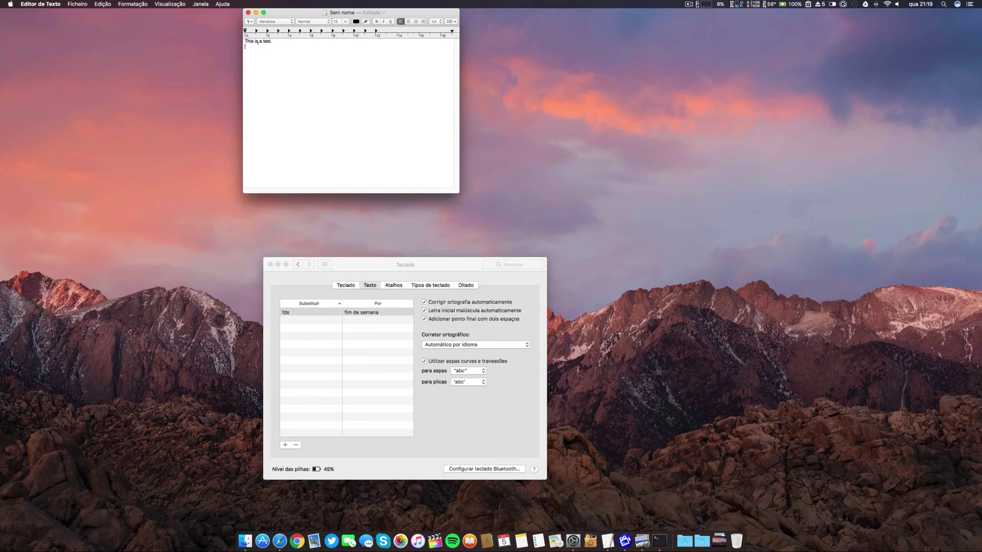
- Close the Keyboard preferences and discard the untitled TextEdit document without saving
{"action": "left_click", "coordinate": [270, 265]}
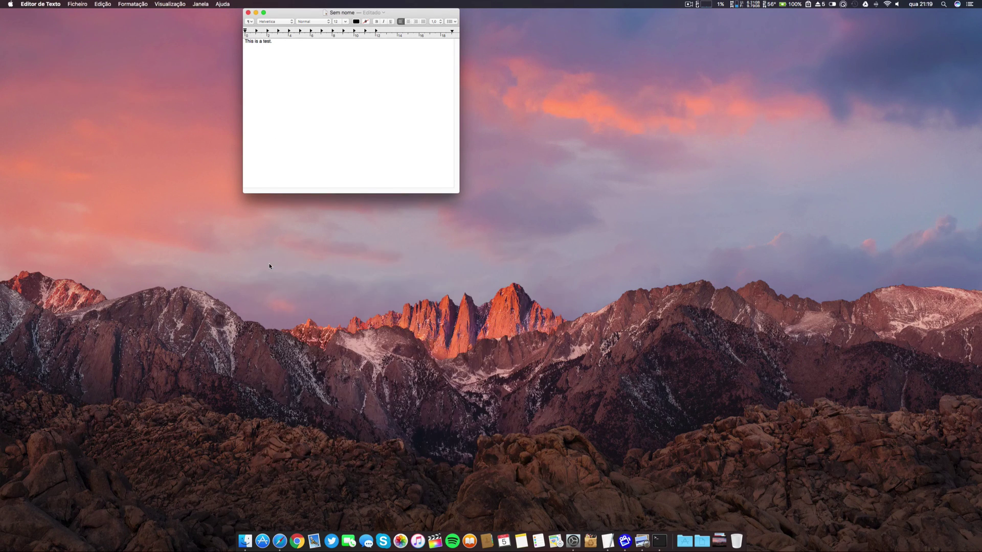
{"action": "left_click", "coordinate": [248, 13]}
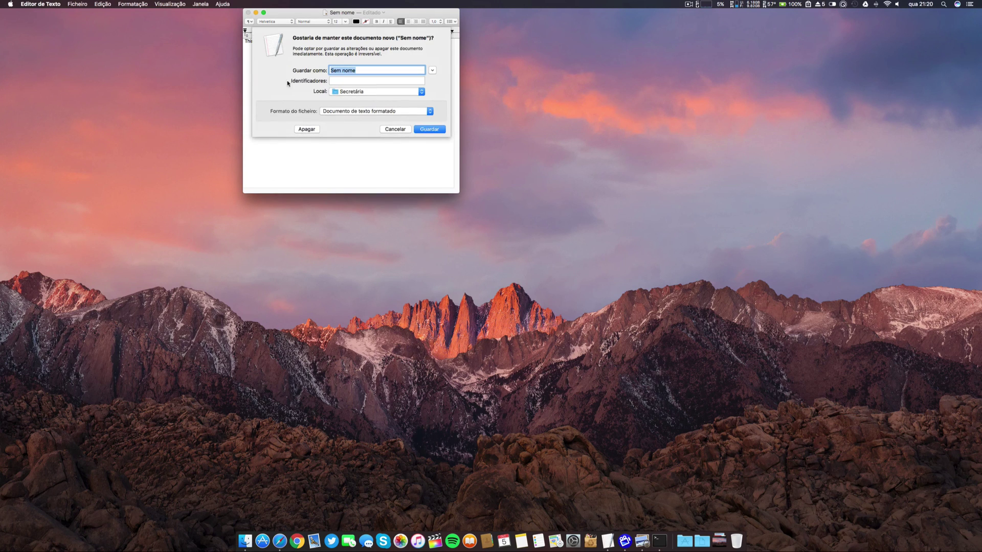
{"action": "left_click", "coordinate": [306, 129]}
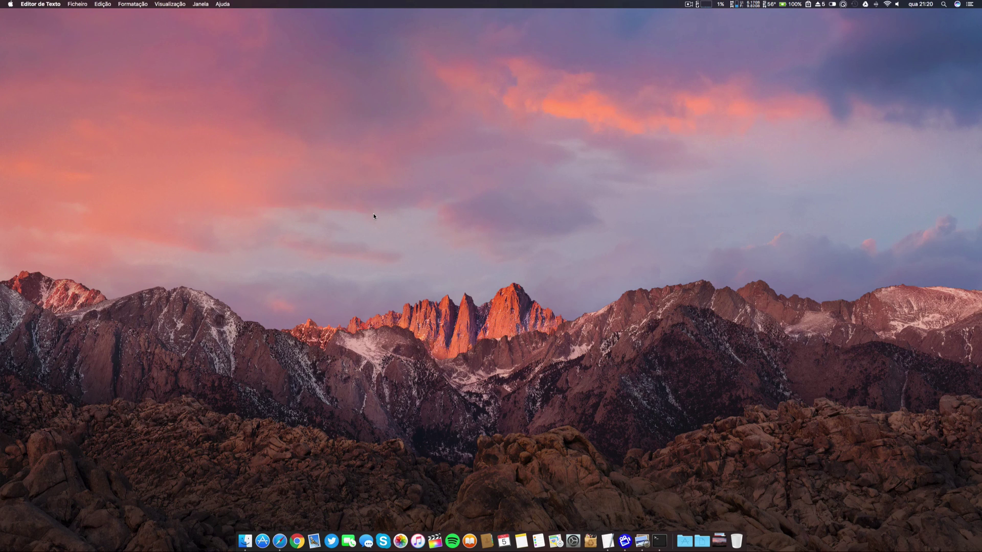